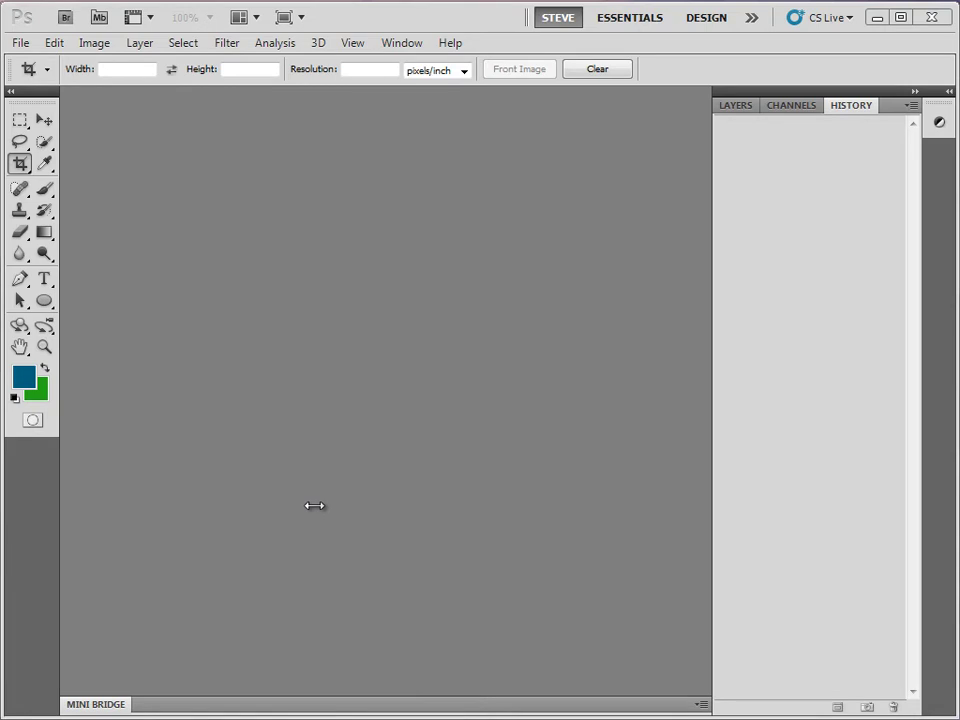
Step: Expand Mini Bridge to browse the Lesson 05 Modify Canvas image thumbnails
left_click(91, 705)
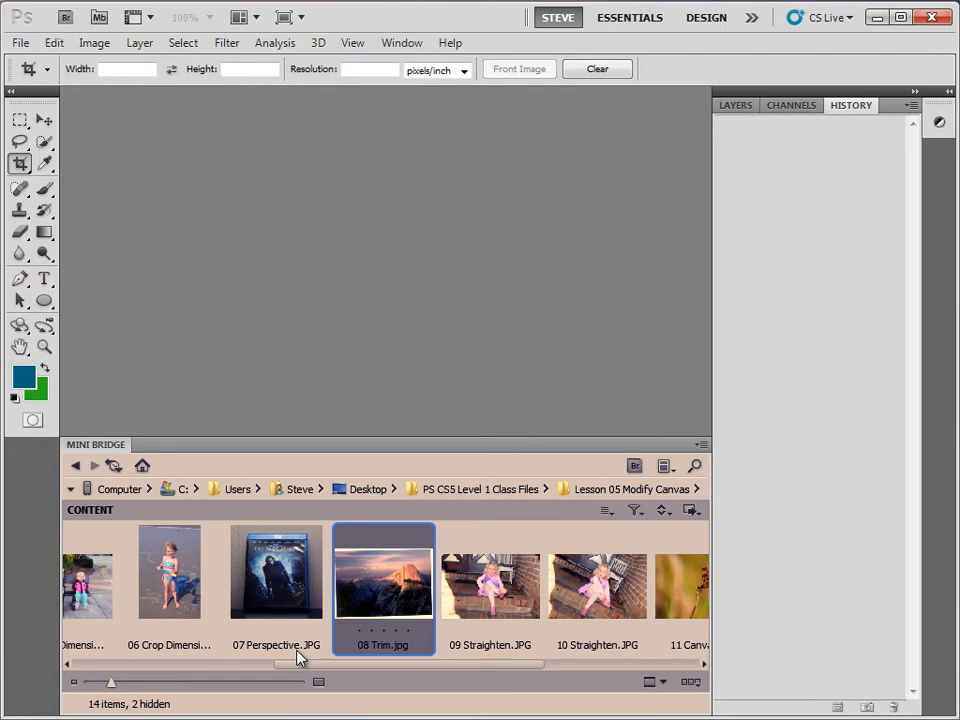
mouse_move(380, 668)
left_mouse_down()
mouse_move(392, 671)
mouse_move(384, 671)
left_mouse_up()
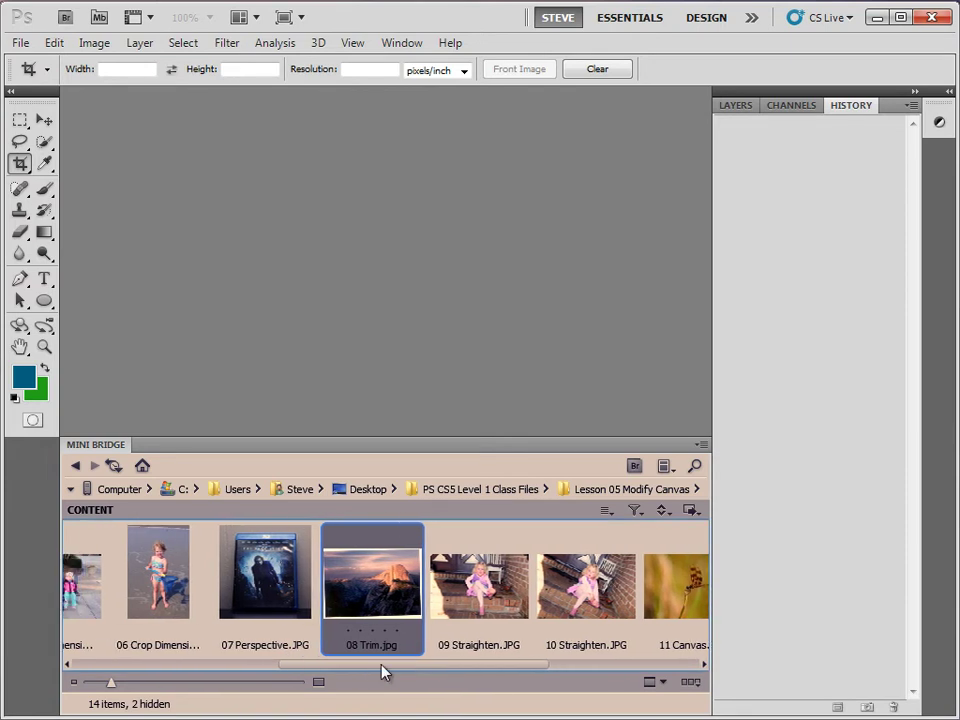
Step: Open 08 Trim.jpg, hide Mini Bridge, fit the photo to the window and pick the Crop tool
double_click(376, 601)
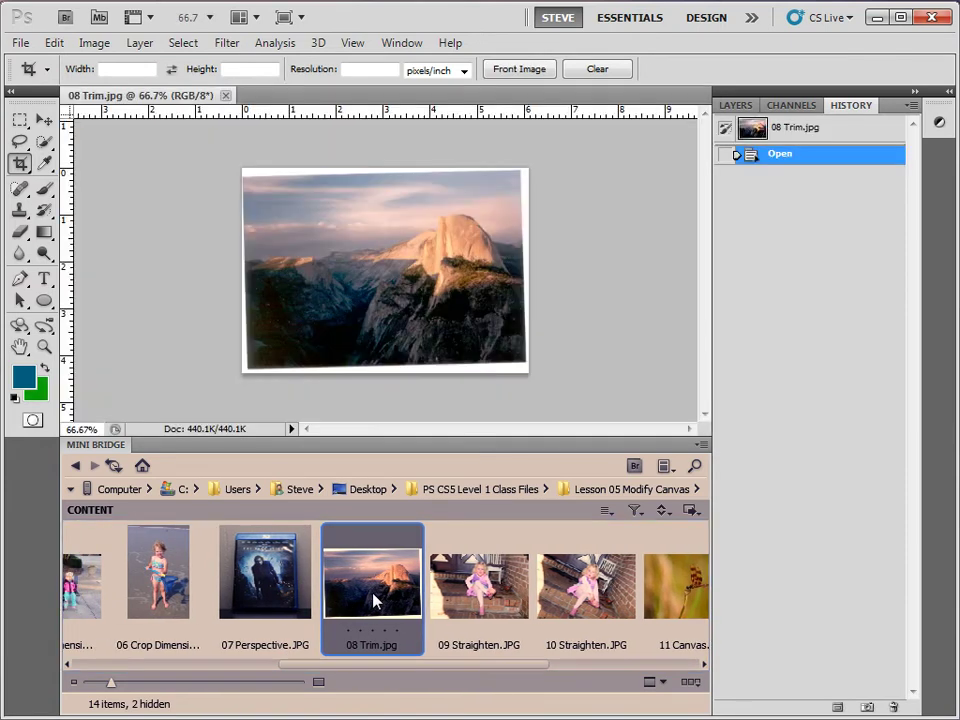
left_click(91, 445)
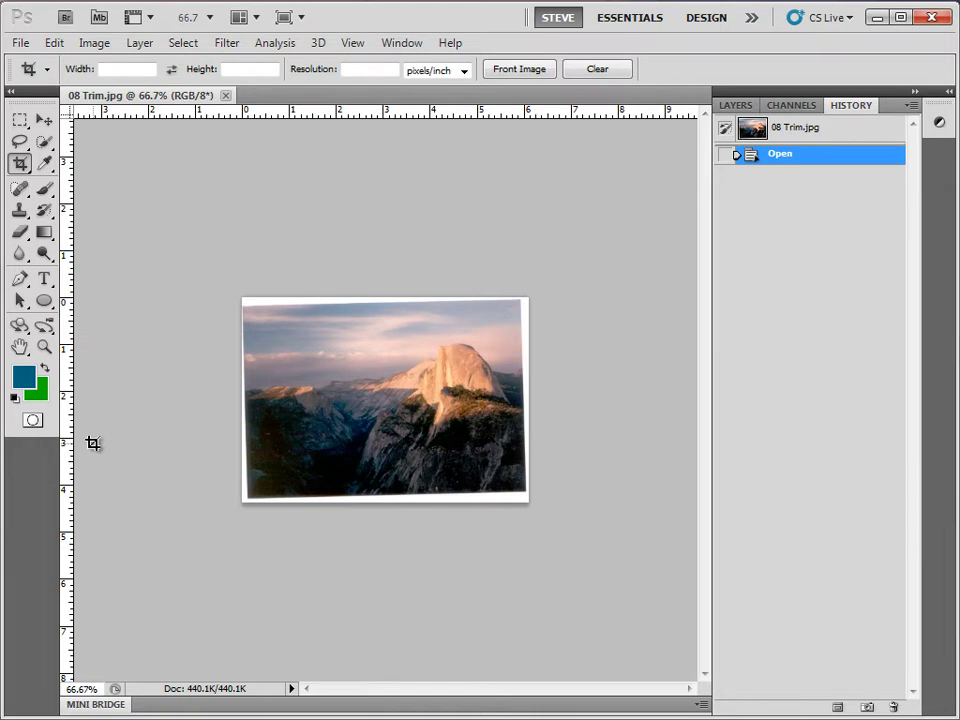
double_click(20, 347)
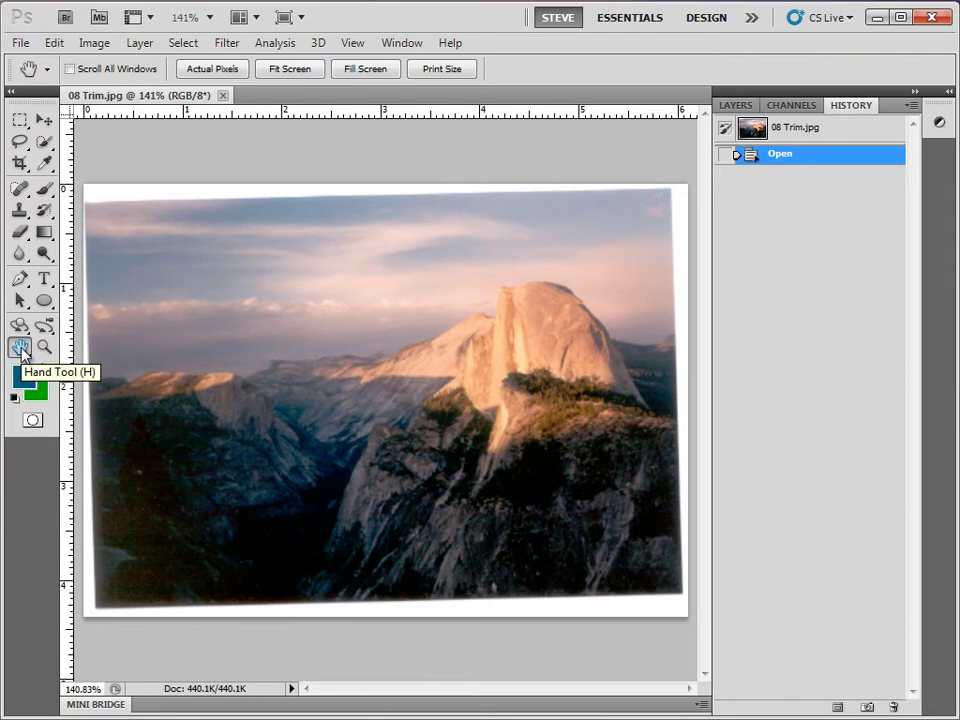
left_click(21, 165)
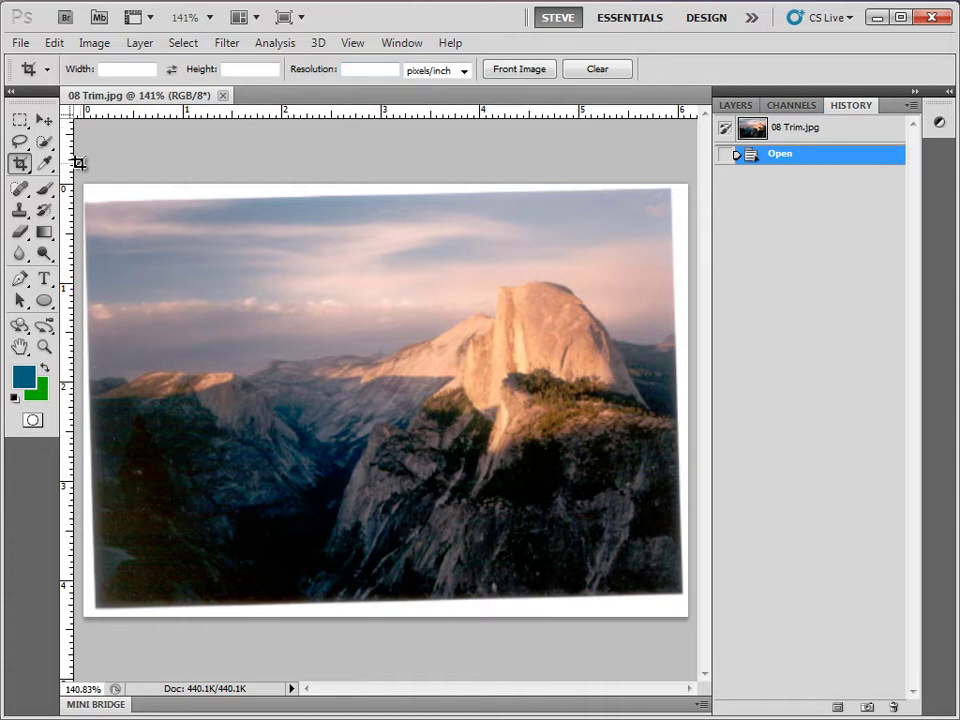
Step: Draw a crop box over the photo, rotate it to the tilt, and align its top edge with the border
left_click_drag(84, 184, 694, 638)
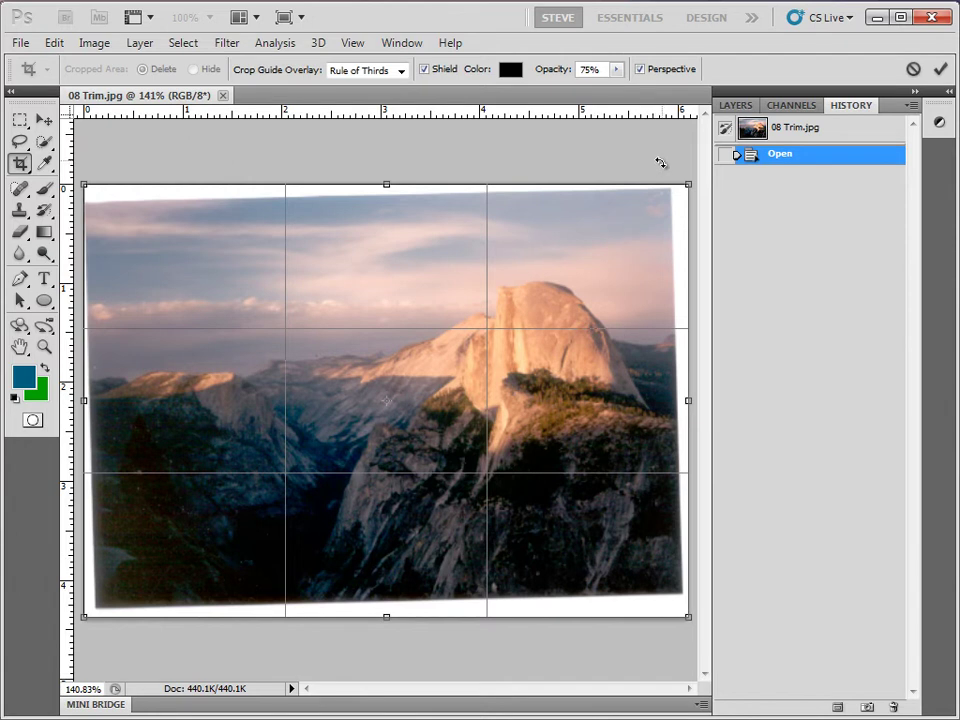
left_click_drag(660, 163, 634, 171)
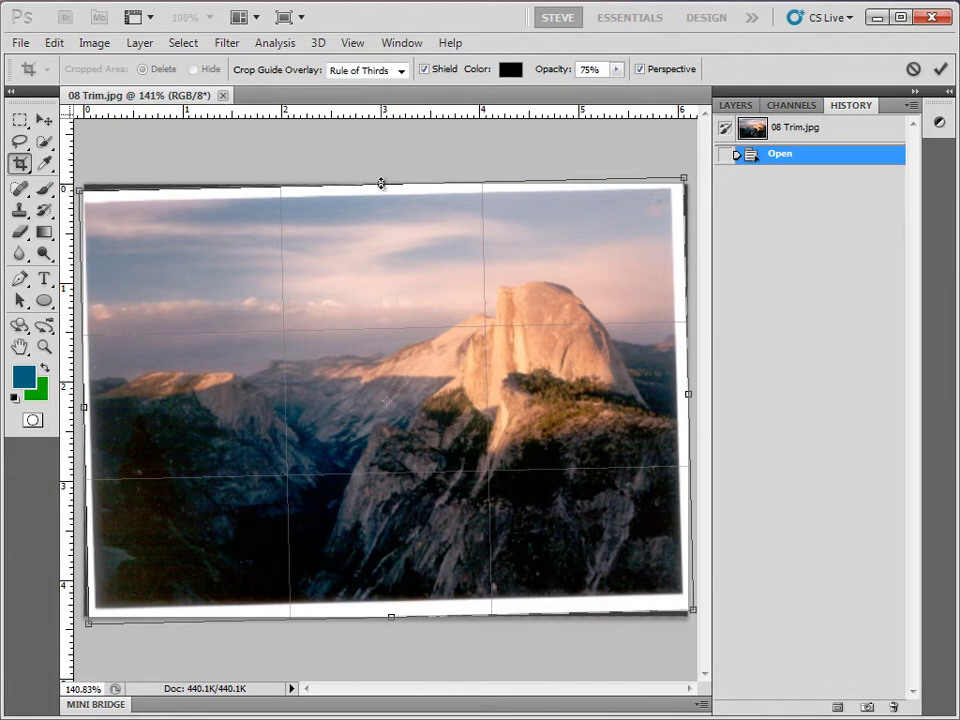
left_click_drag(381, 184, 383, 198)
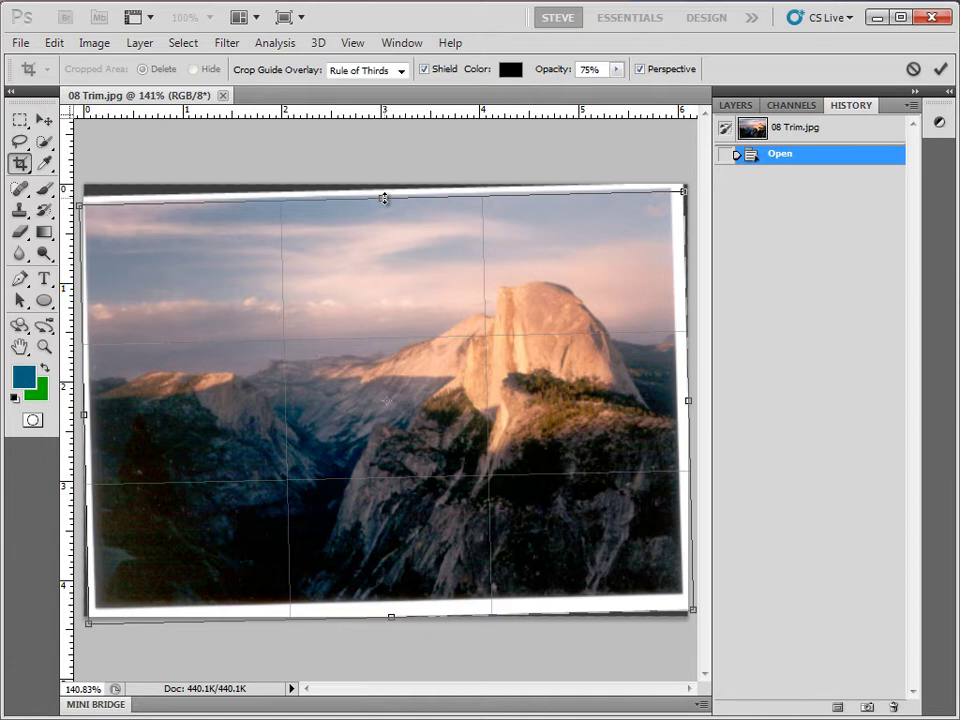
left_click_drag(384, 198, 381, 186)
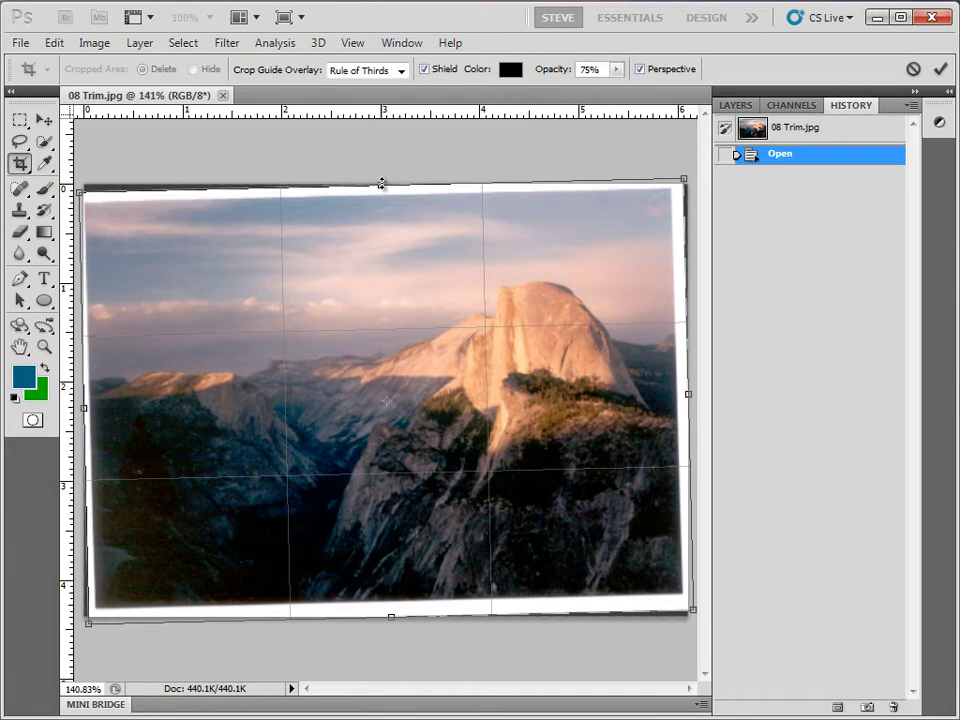
left_click_drag(381, 183, 381, 195)
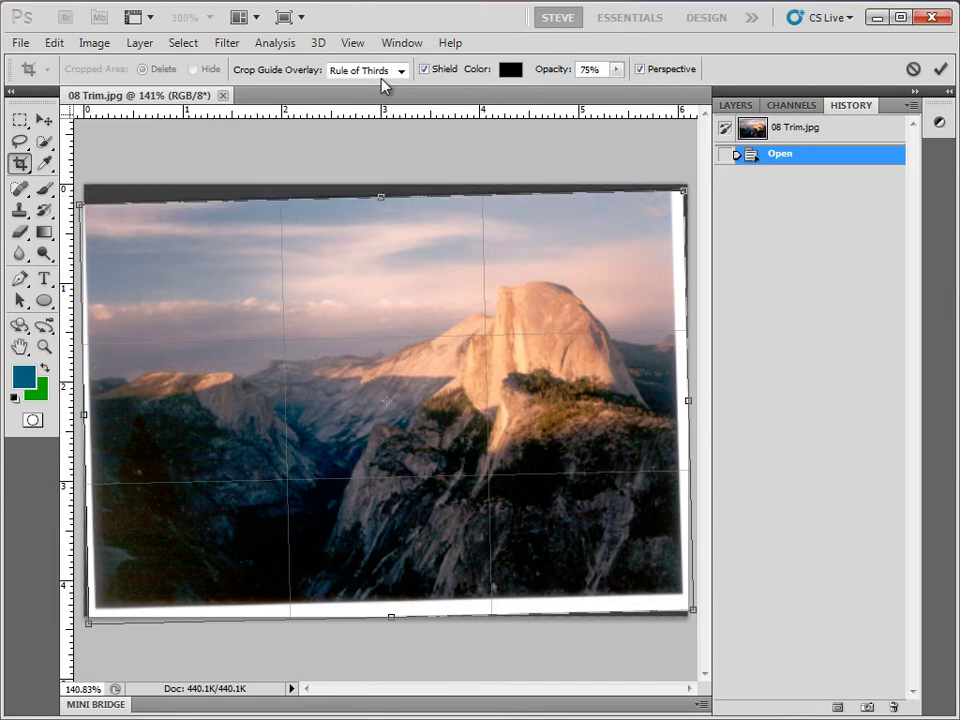
left_click(355, 43)
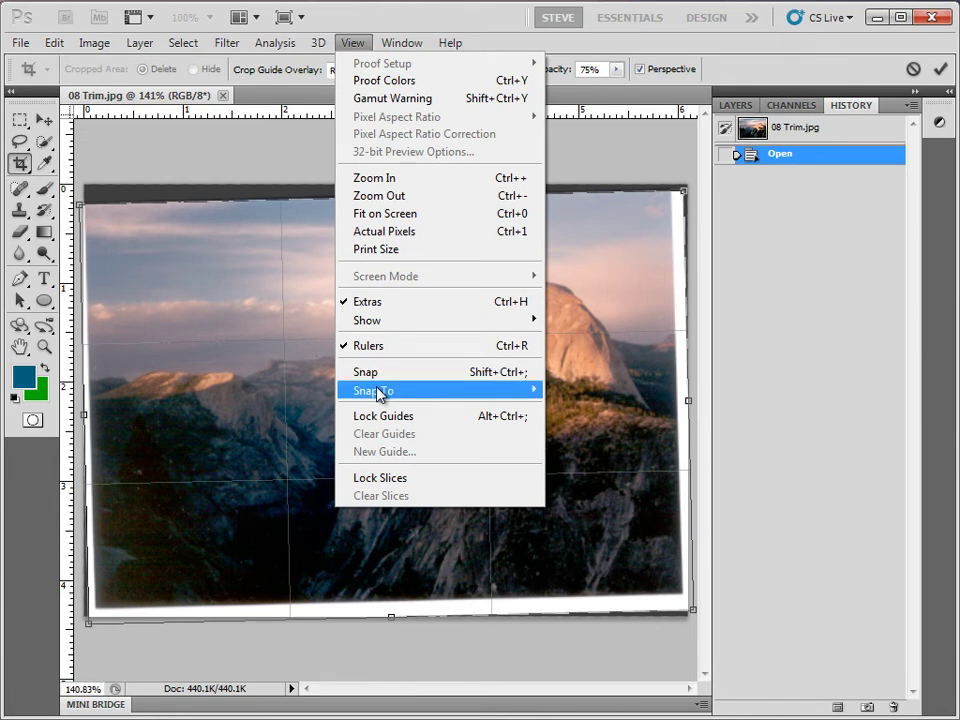
mouse_move(385, 396)
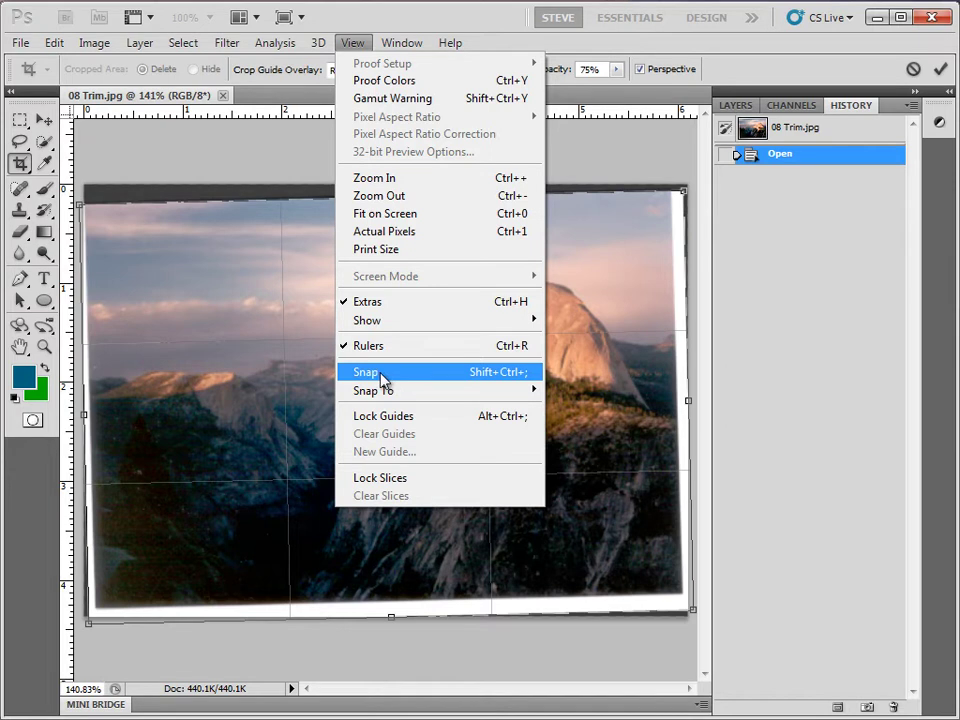
Step: Pull the crop's right, bottom and left edges inside the white border and commit the crop
left_click(655, 157)
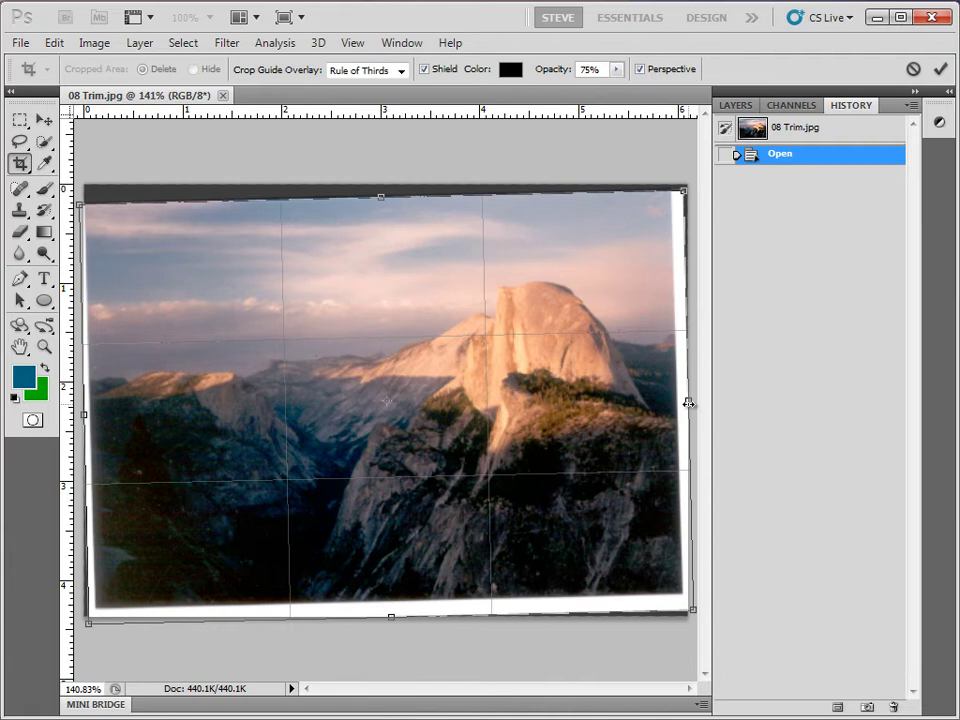
mouse_move(687, 402)
left_mouse_down()
mouse_move(665, 402)
mouse_move(676, 402)
left_mouse_up()
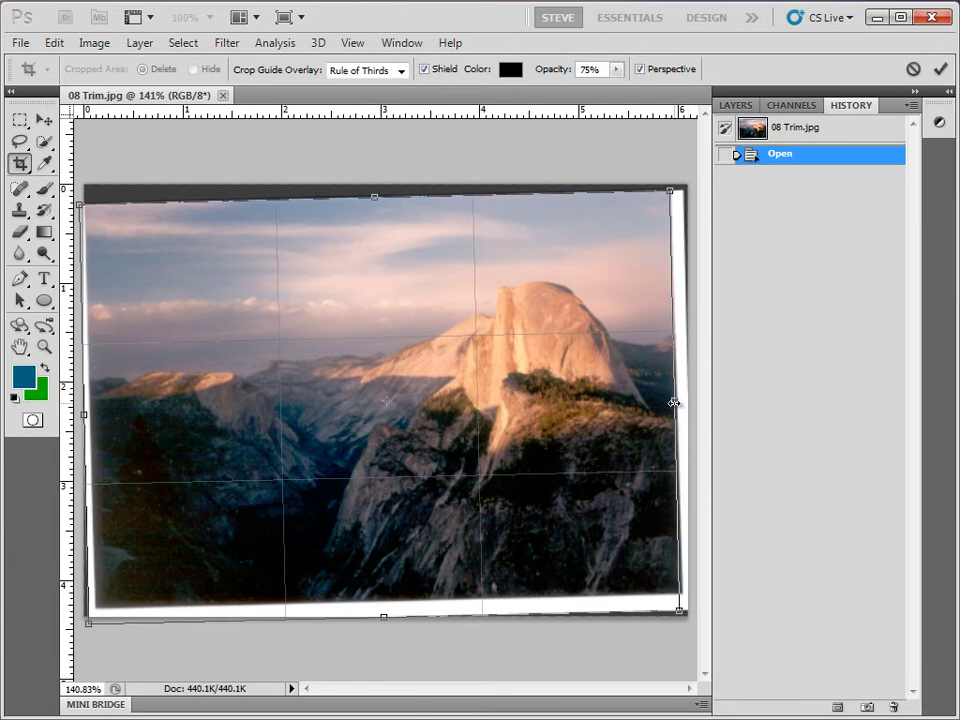
left_click_drag(383, 616, 385, 597)
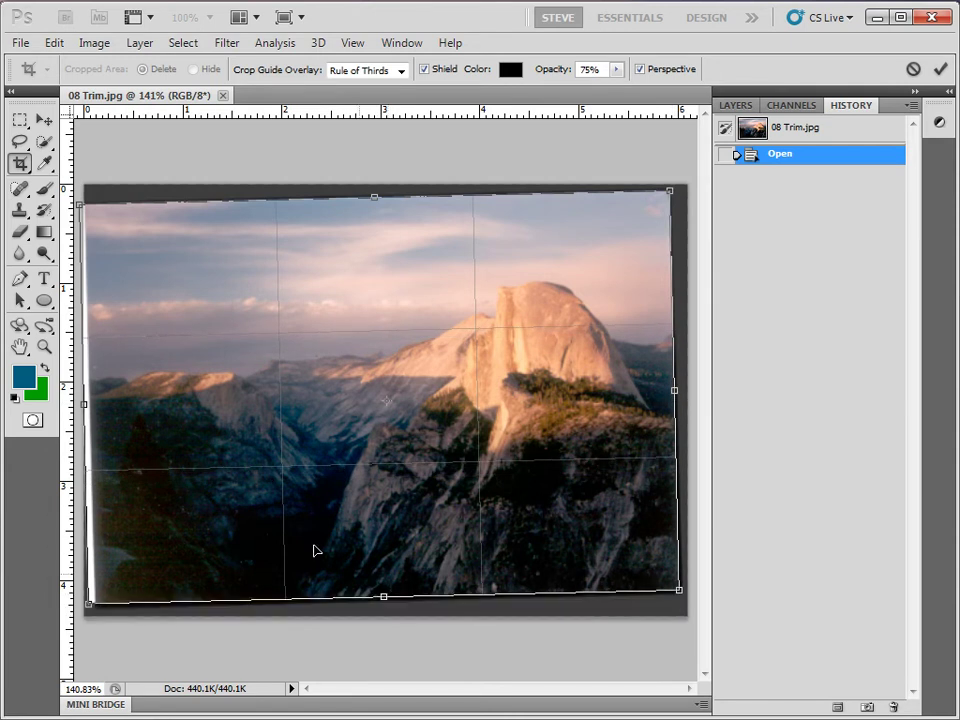
left_click_drag(83, 403, 93, 403)
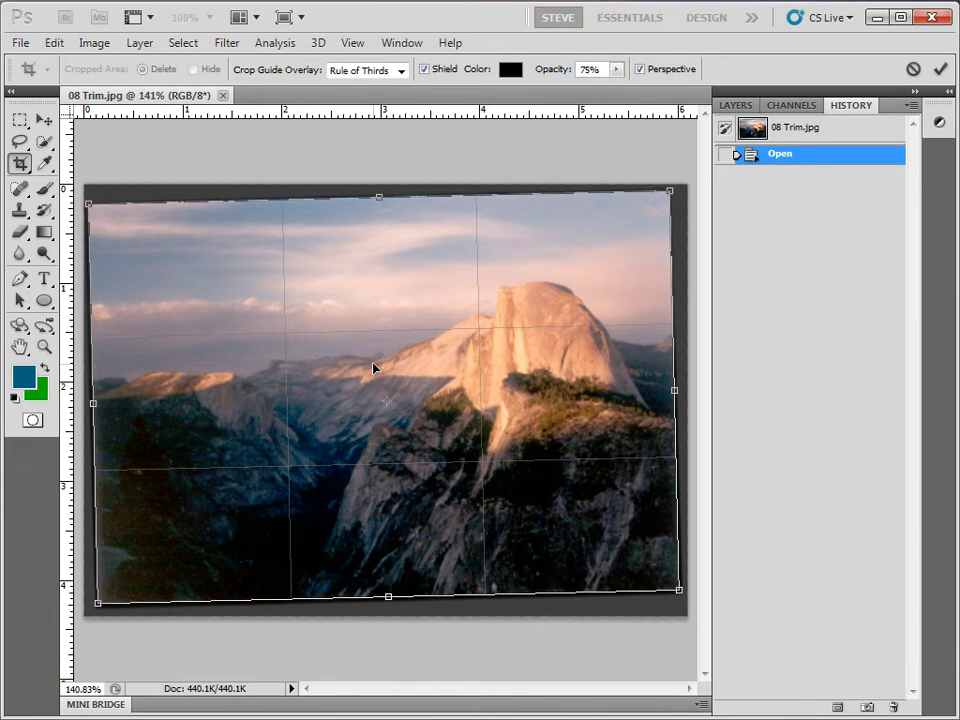
key("Return")
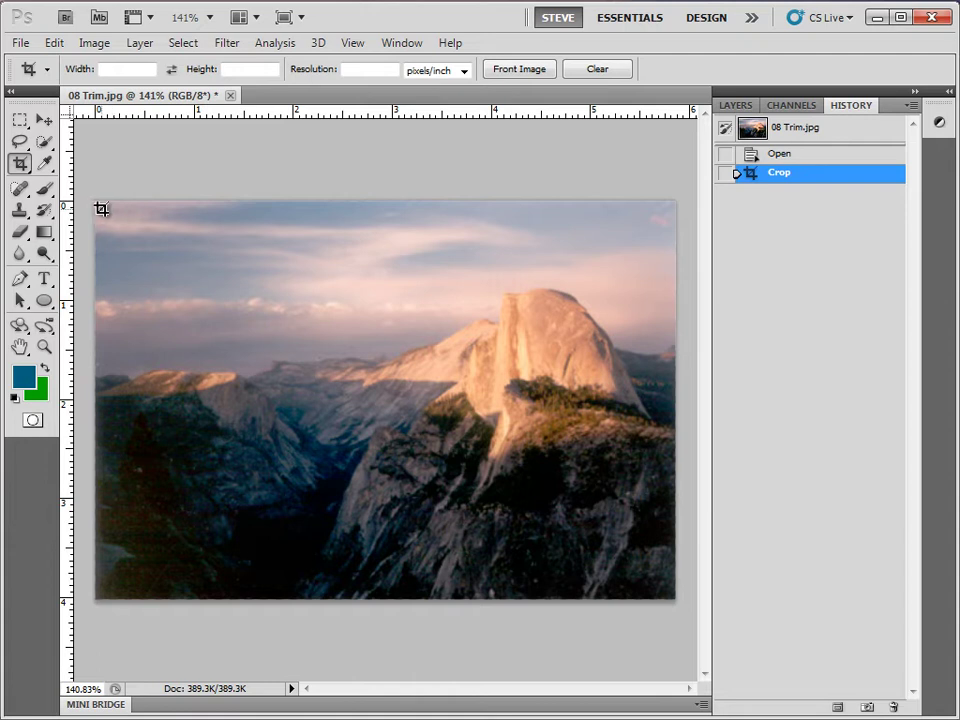
Step: Cancel a newly drawn crop box, then close 08 Trim.jpg without saving
left_click_drag(103, 167, 685, 665)
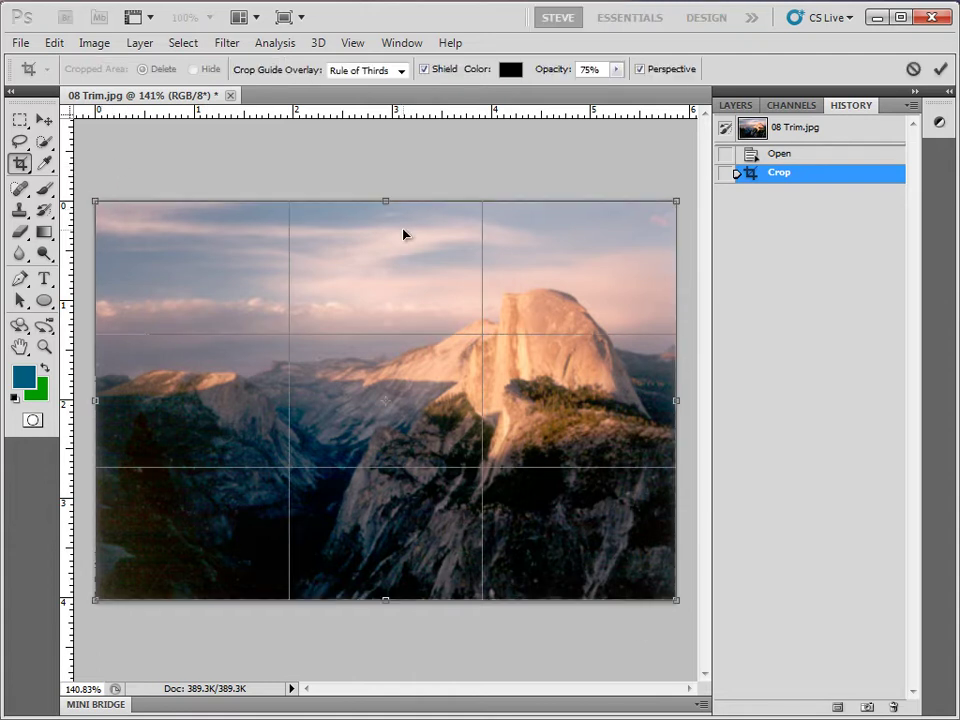
left_click_drag(384, 201, 381, 206)
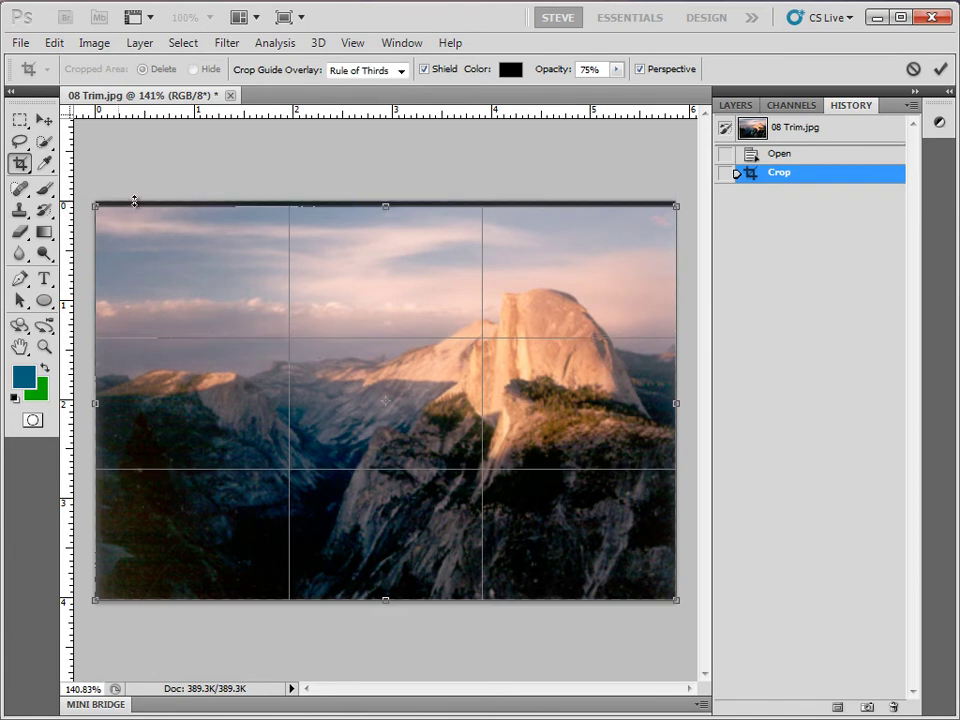
key("Escape")
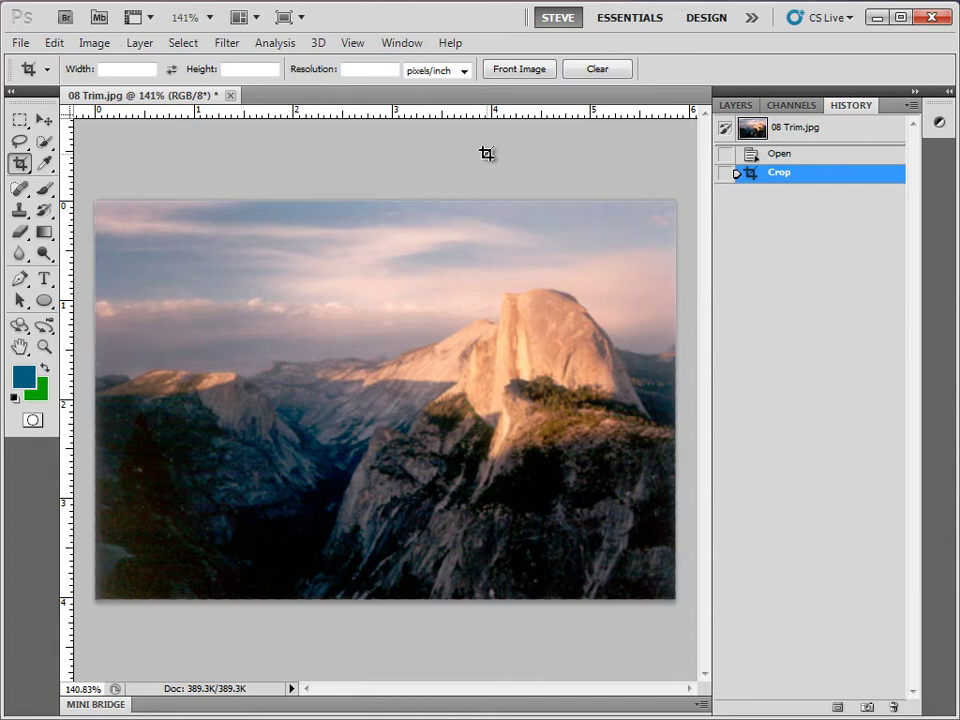
left_click(231, 97)
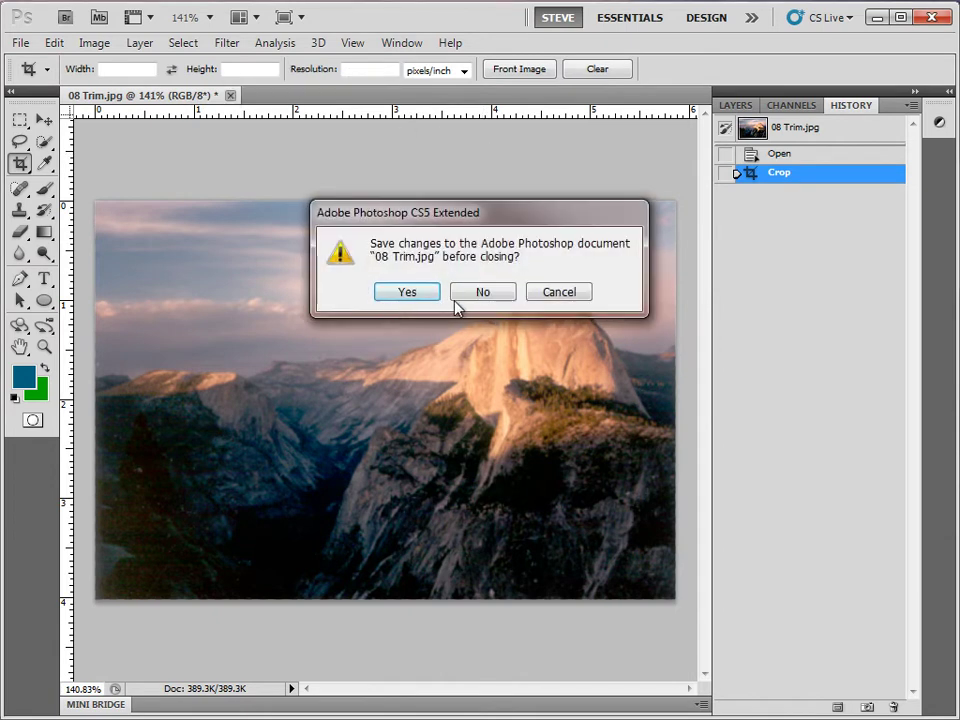
left_click(480, 303)
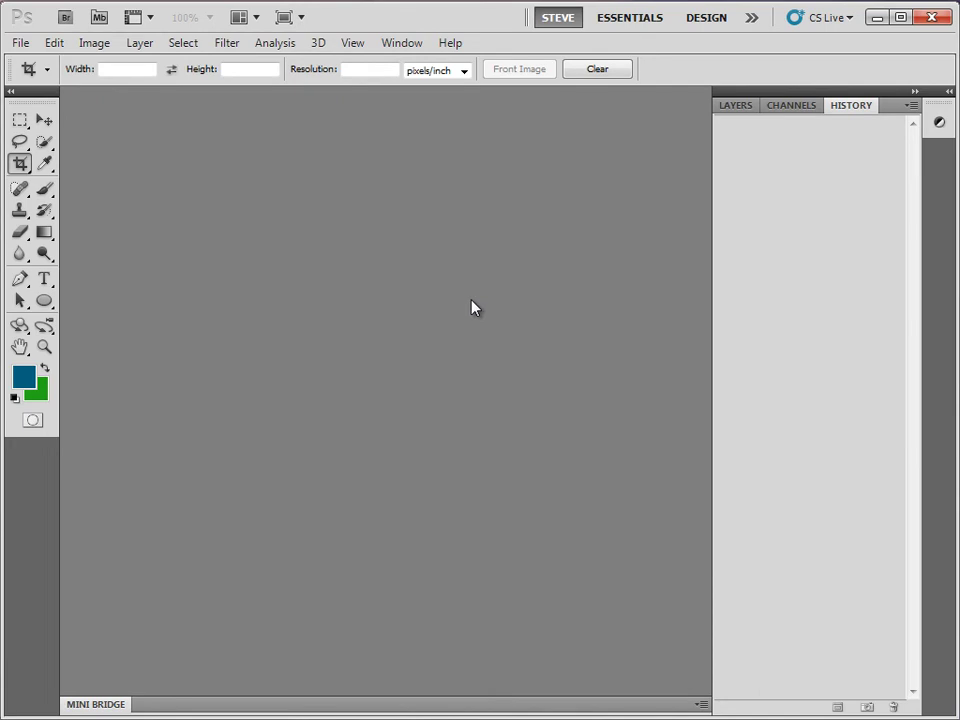
Step: Open 09 Straighten.JPG and 10 Straighten.JPG from Mini Bridge and bring up 09 Straighten.JPG
left_click(108, 705)
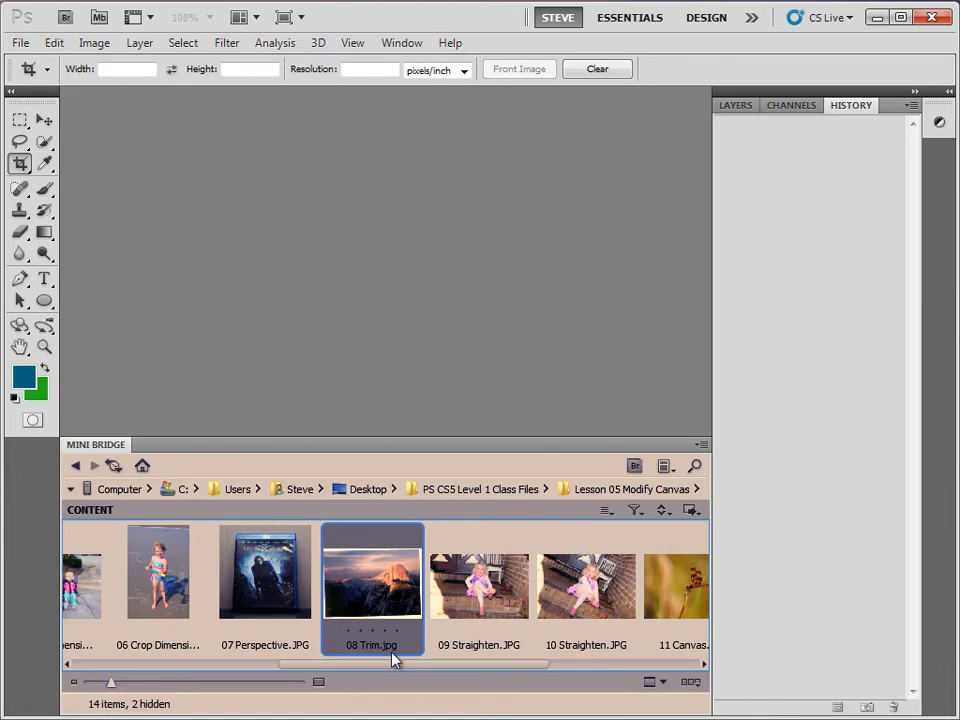
left_click(490, 598)
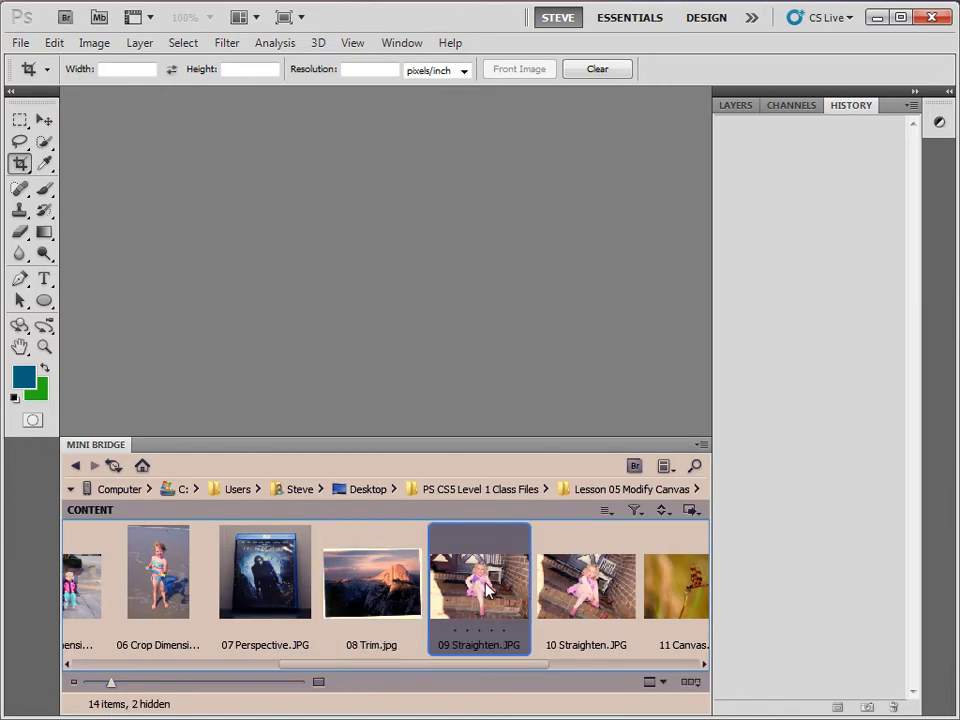
left_click(577, 597, "shift")
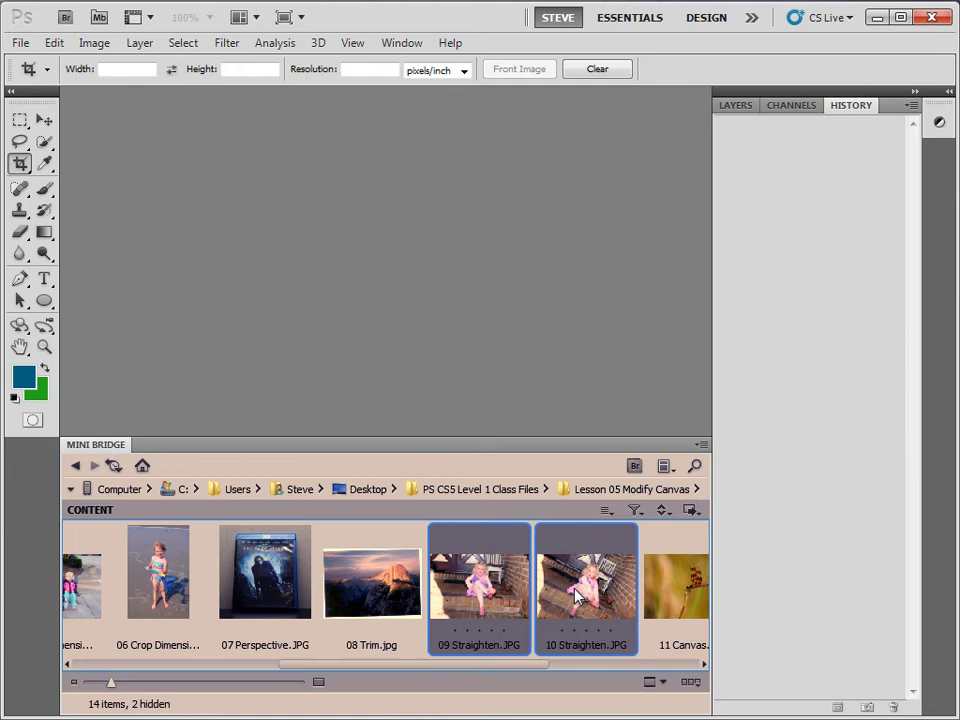
double_click(577, 597)
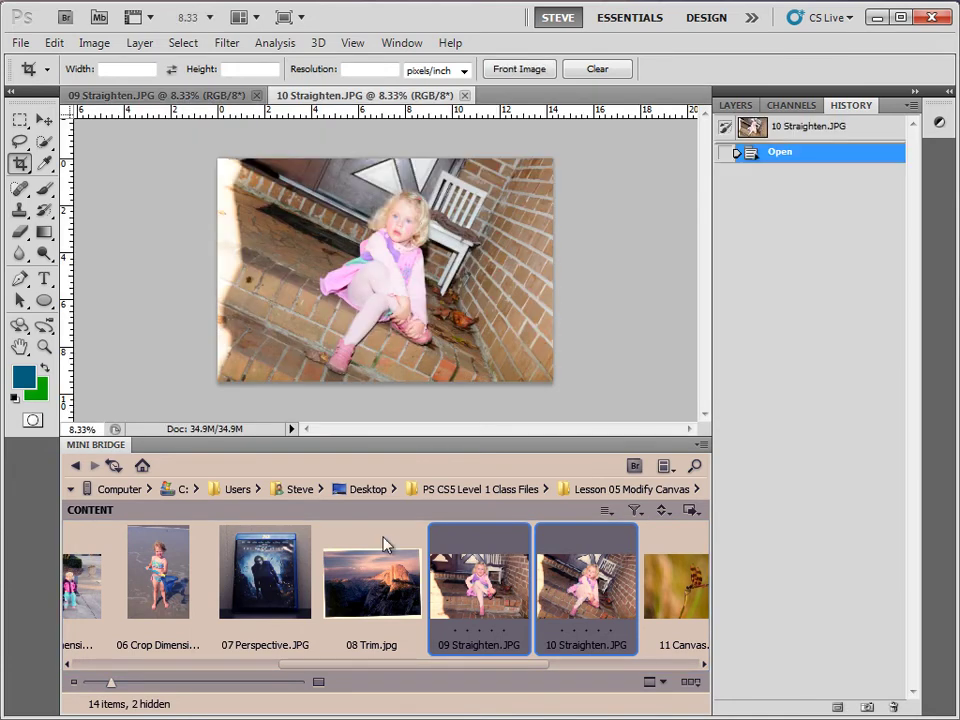
double_click(110, 444)
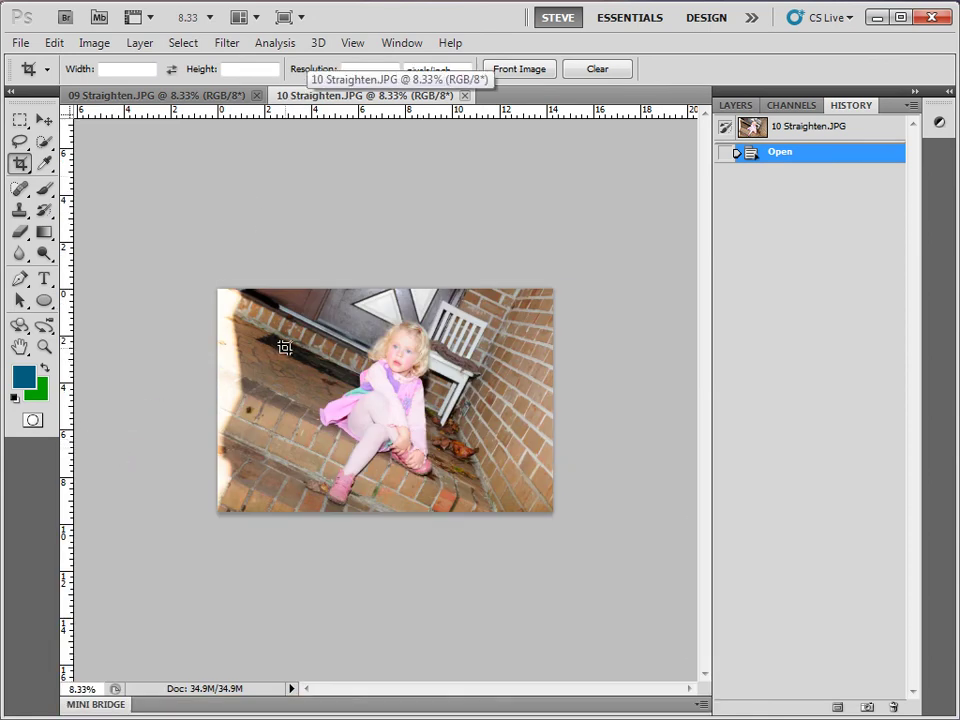
left_click(155, 96)
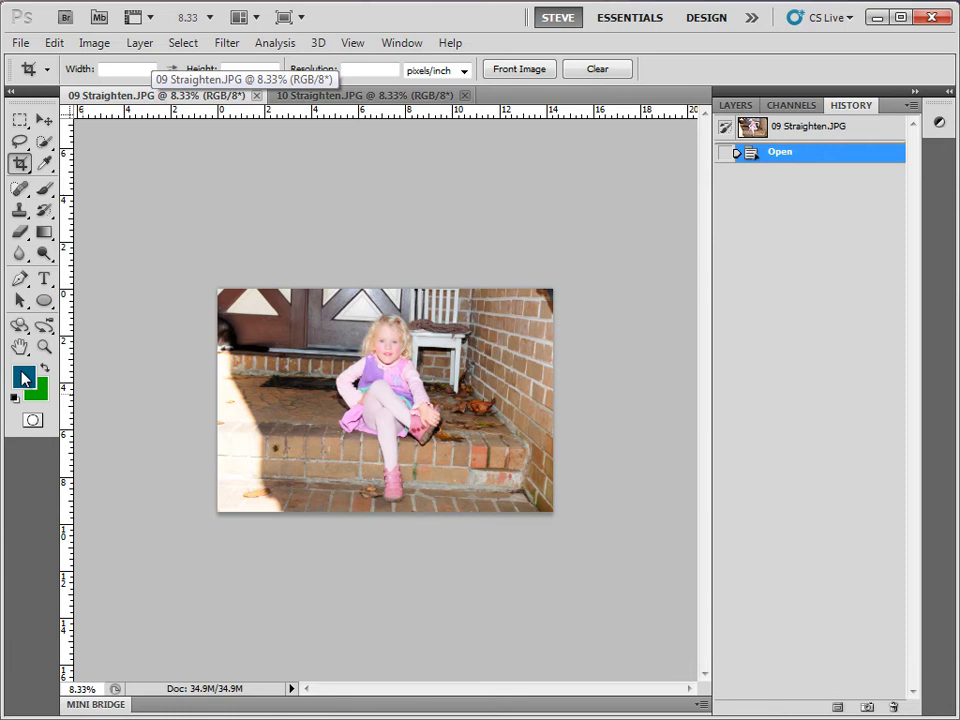
Step: Fit 09 Straighten.JPG to the window and select the Crop tool
double_click(20, 348)
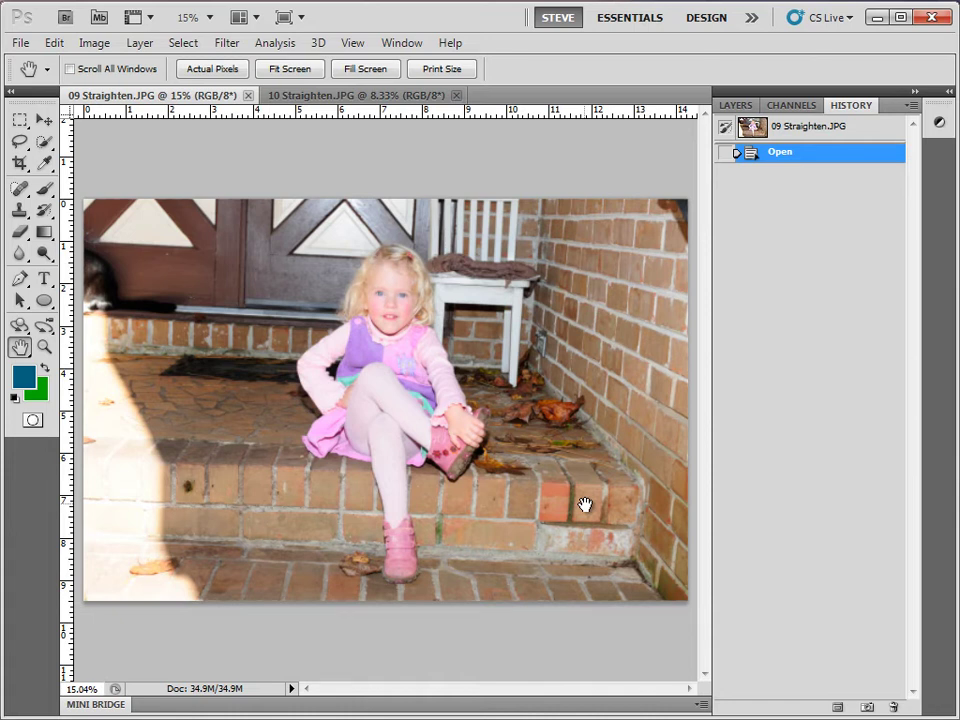
left_click(44, 163)
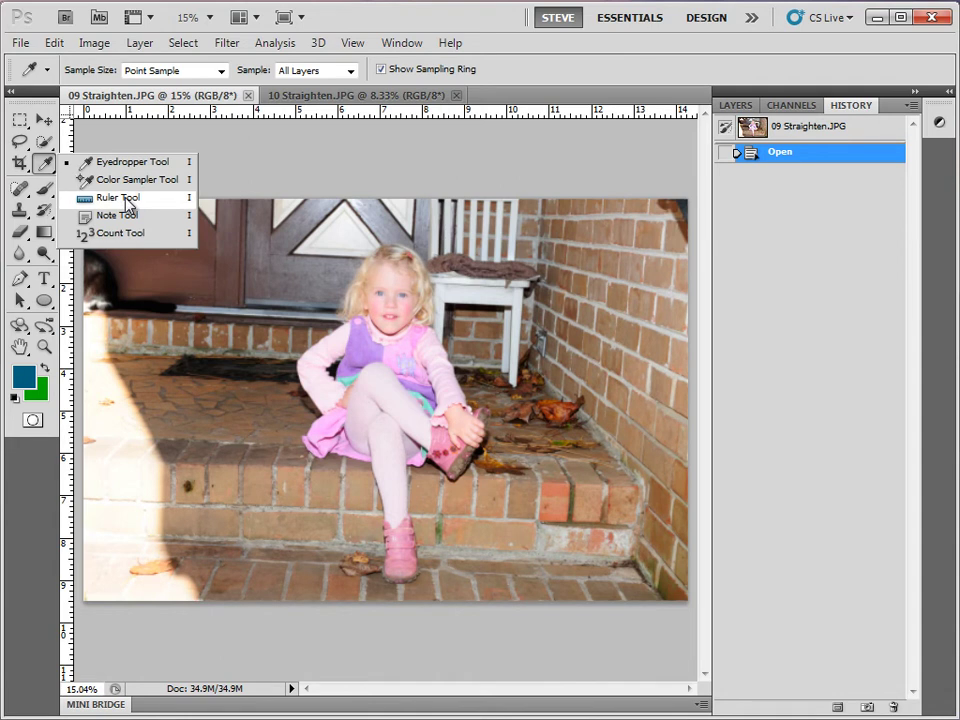
left_click(323, 178, "alt")
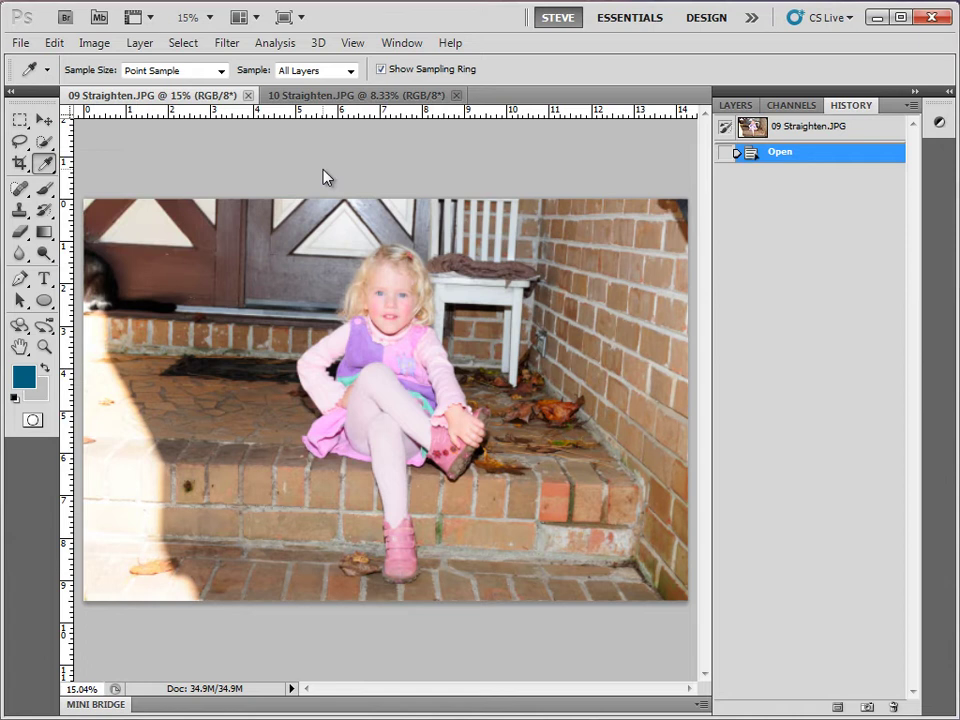
left_click(19, 165)
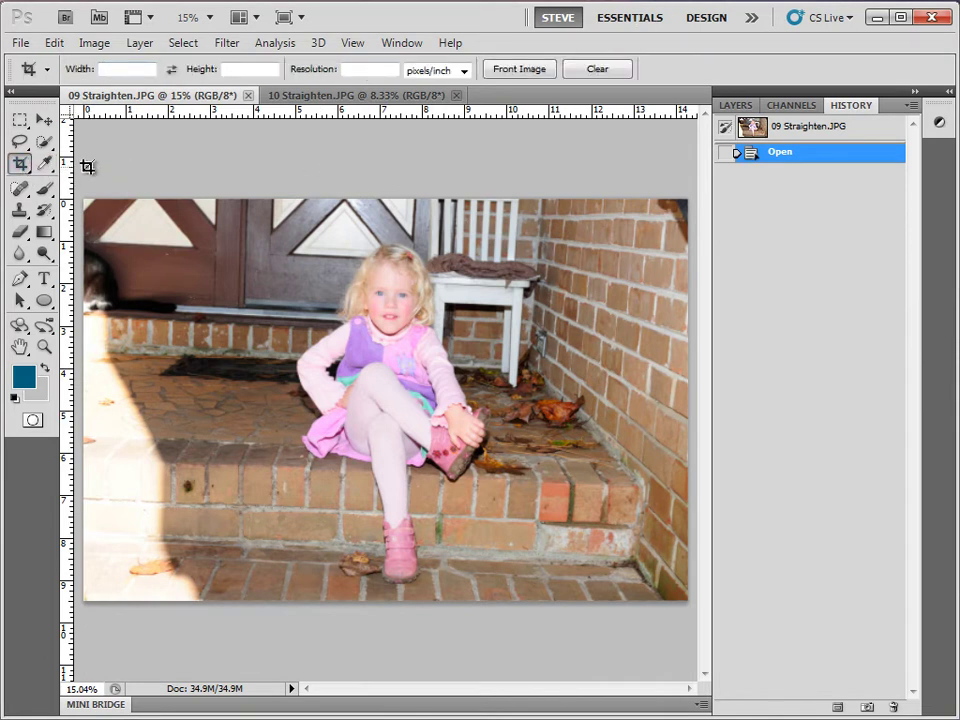
Step: Apply a crop over the whole photo, rotated to match the tilted steps, keeping the steps in frame
left_click_drag(88, 166, 713, 645)
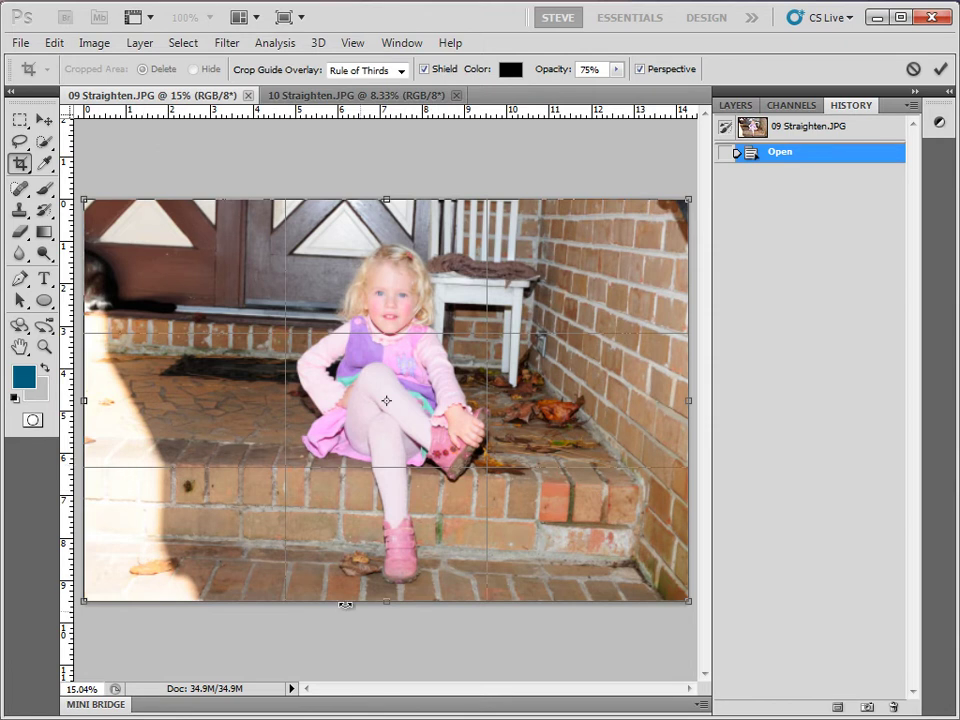
left_click_drag(672, 615, 666, 630)
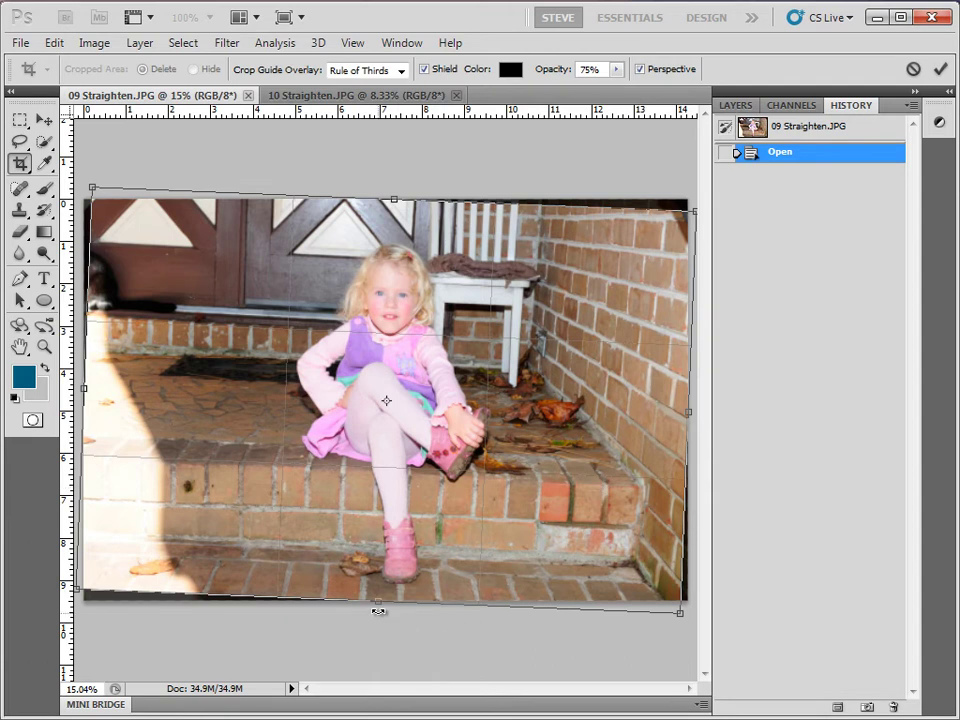
left_click_drag(378, 610, 382, 480)
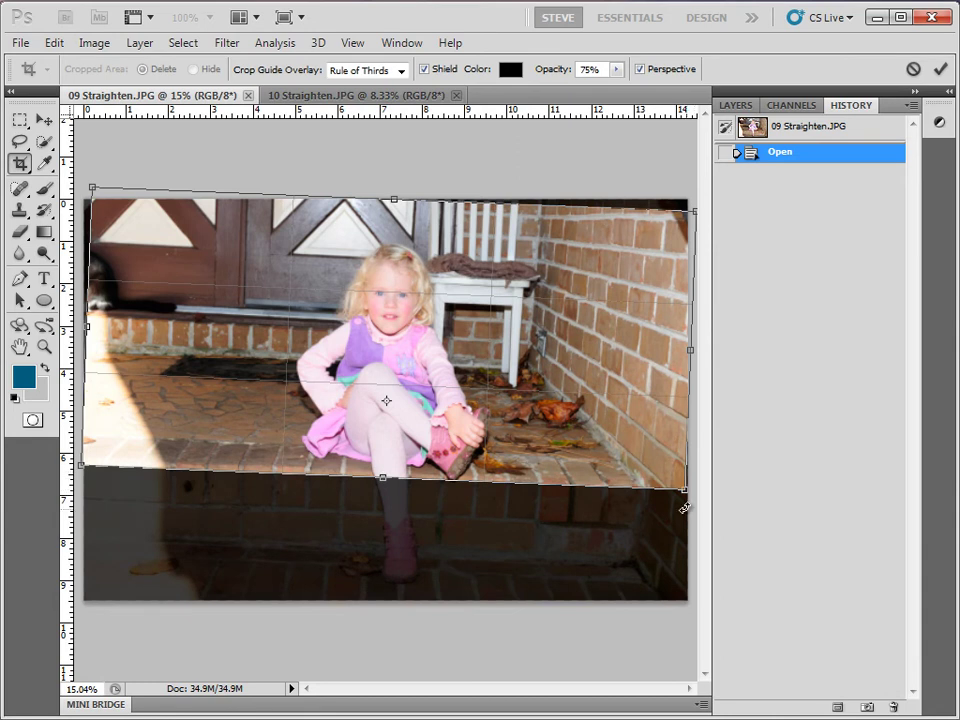
left_click_drag(684, 508, 686, 512)
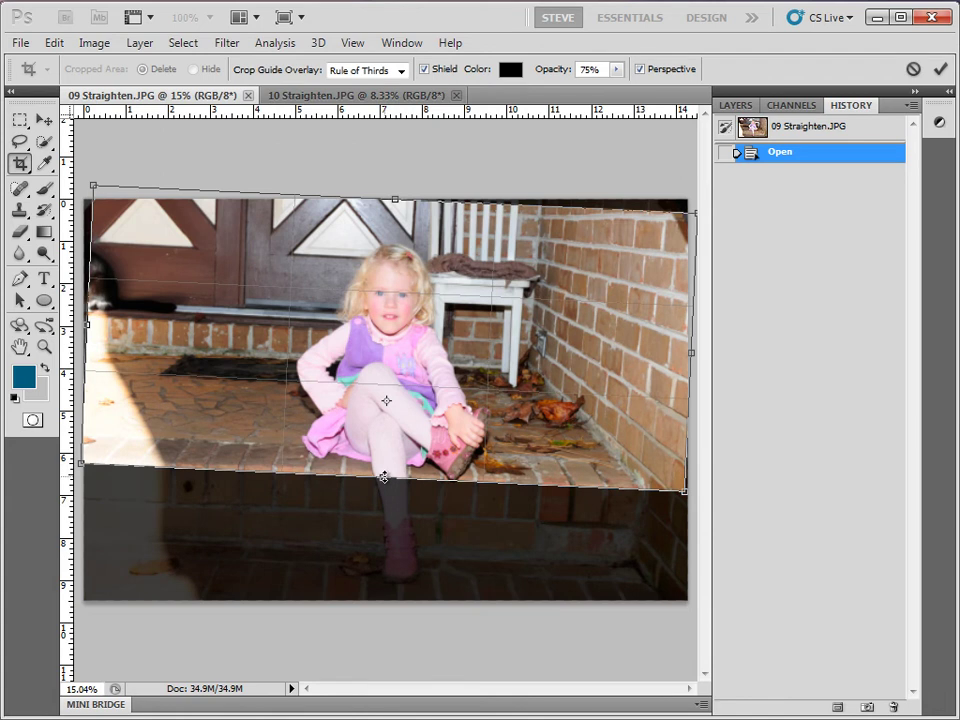
mouse_move(384, 478)
left_mouse_down()
mouse_move(381, 532)
mouse_move(386, 474)
left_mouse_up()
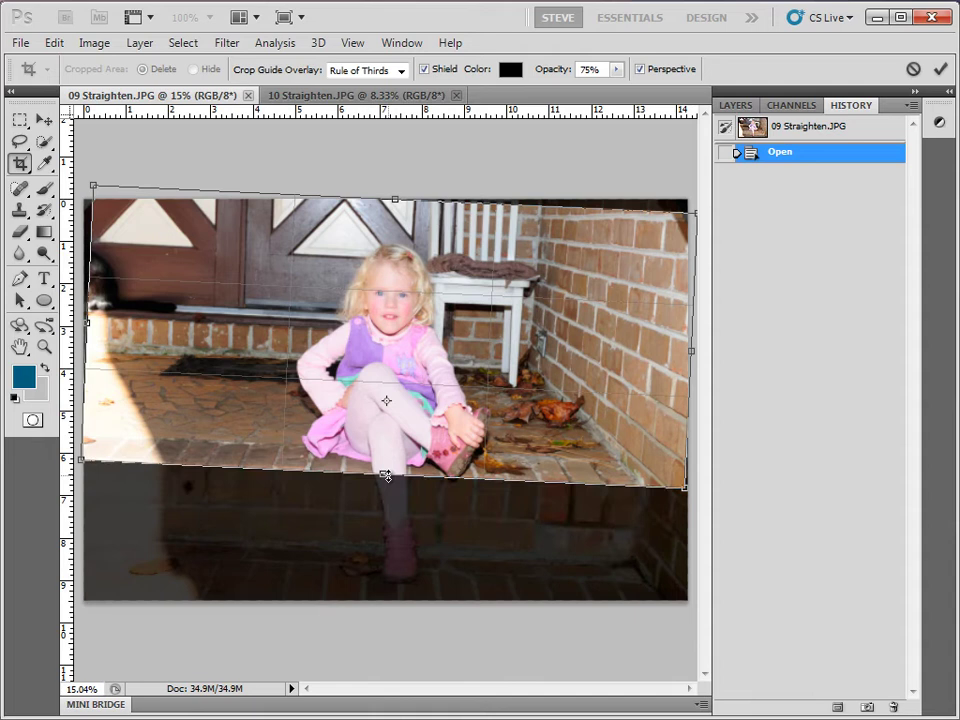
left_click_drag(386, 474, 382, 601)
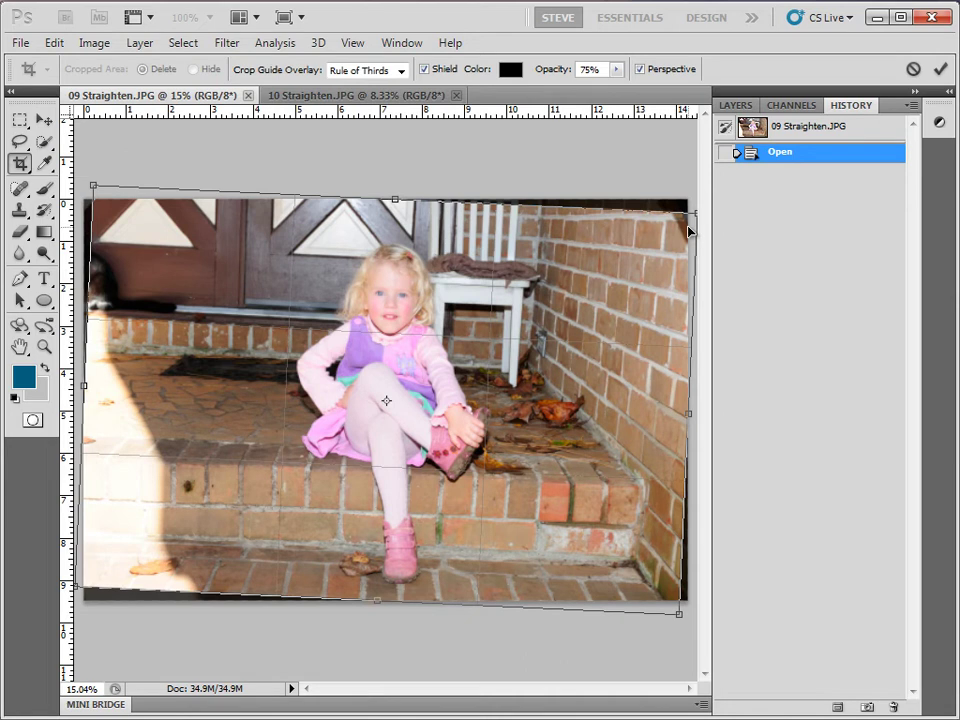
key("Return")
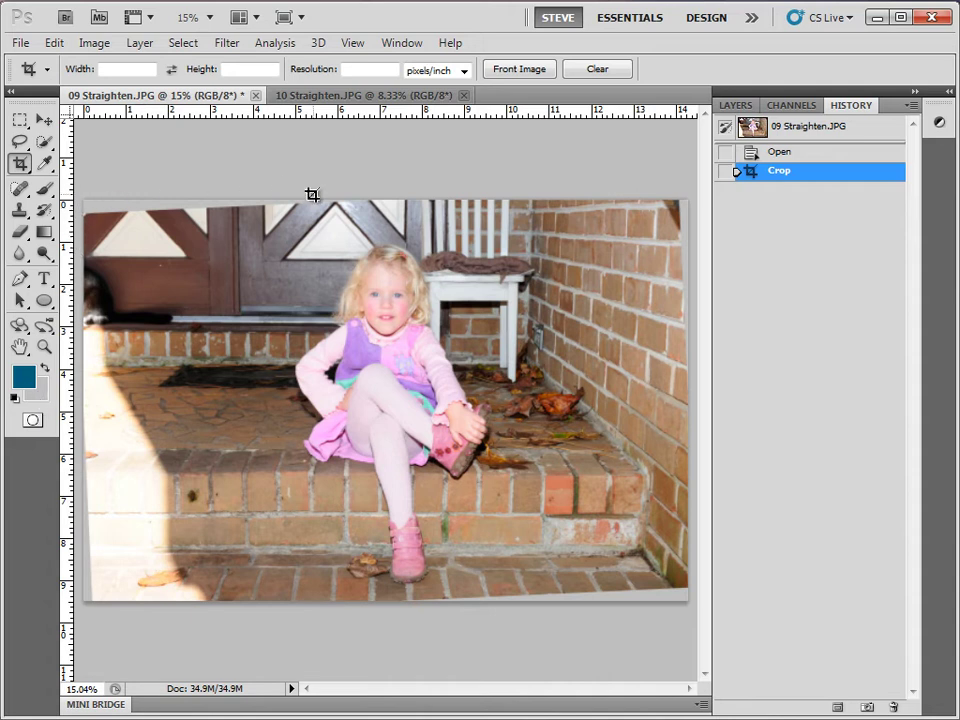
Step: Undo the first crop and redraw a slightly rotated crop frame with its bottom edge at the steps
key("ctrl+z")
left_click_drag(71, 184, 690, 602)
left_click_drag(628, 606, 628, 647)
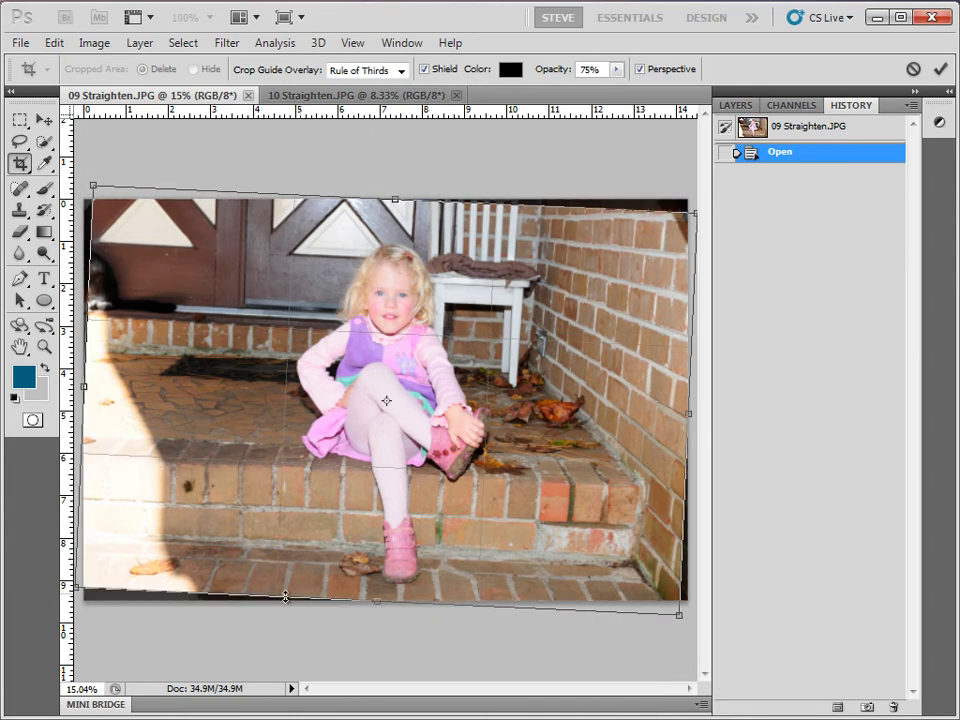
left_click_drag(376, 601, 384, 470)
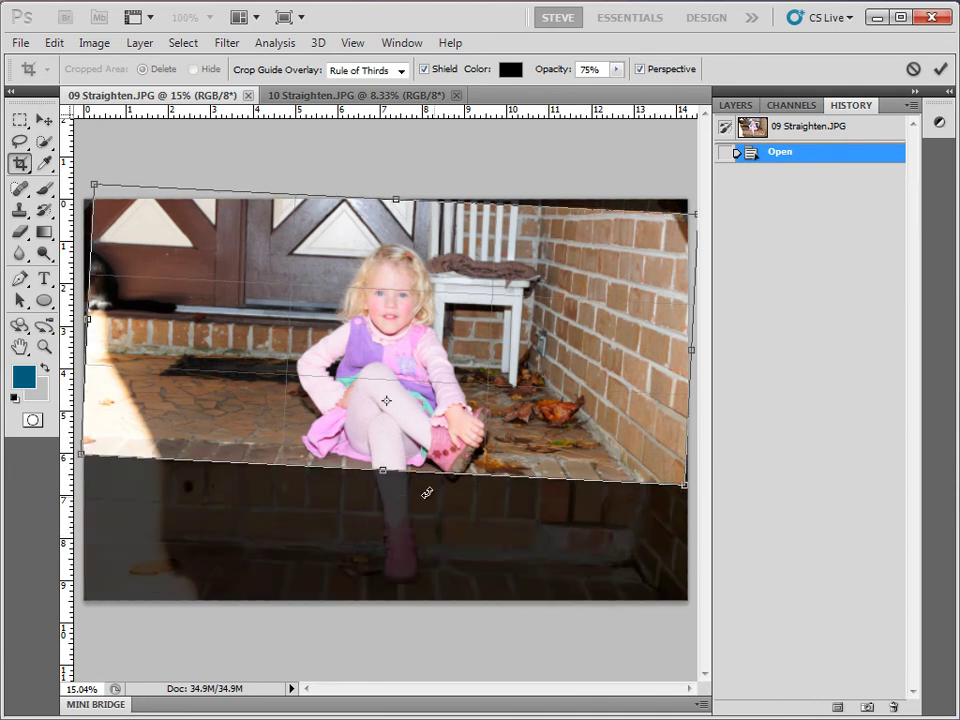
left_click_drag(383, 470, 381, 600)
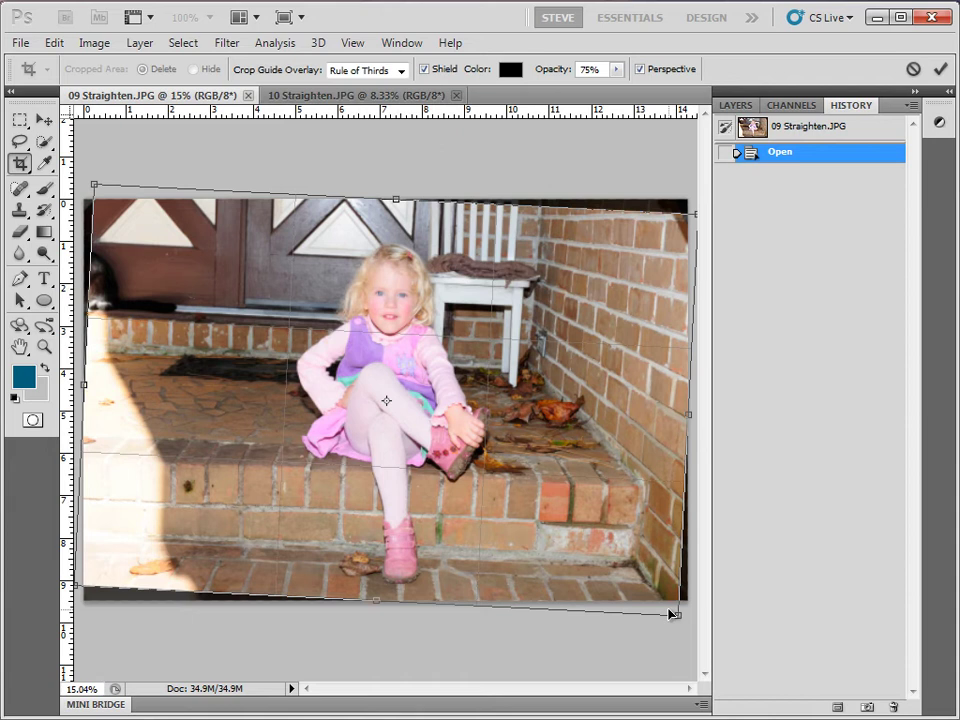
Step: Pull the right, bottom, left and top crop edges inward to avoid blank corners, then commit
left_click_drag(689, 413, 679, 415)
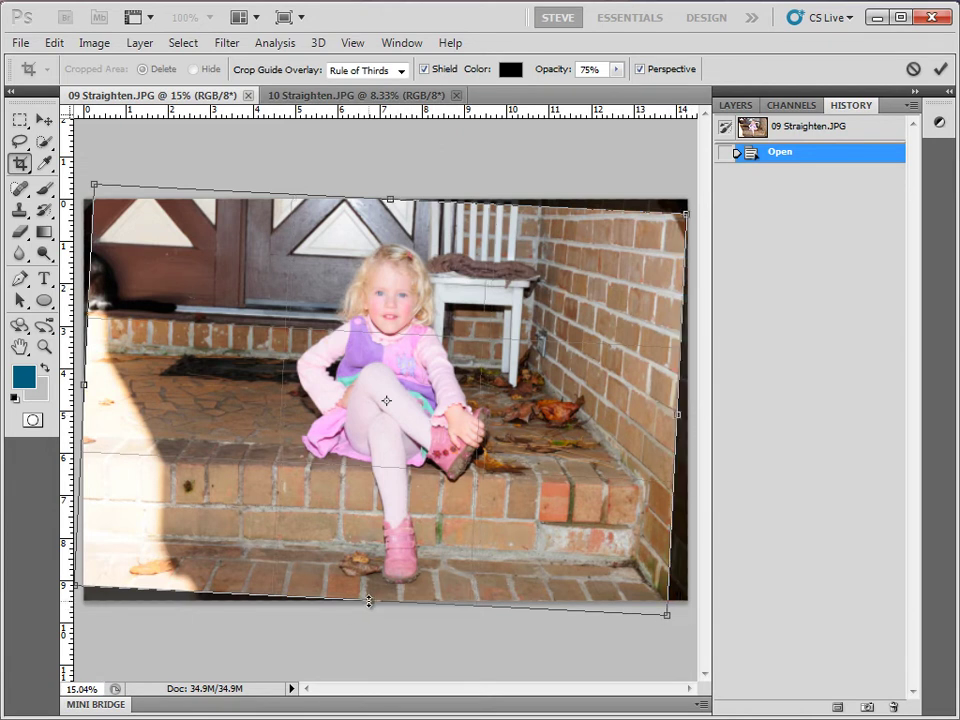
left_click_drag(369, 601, 371, 586)
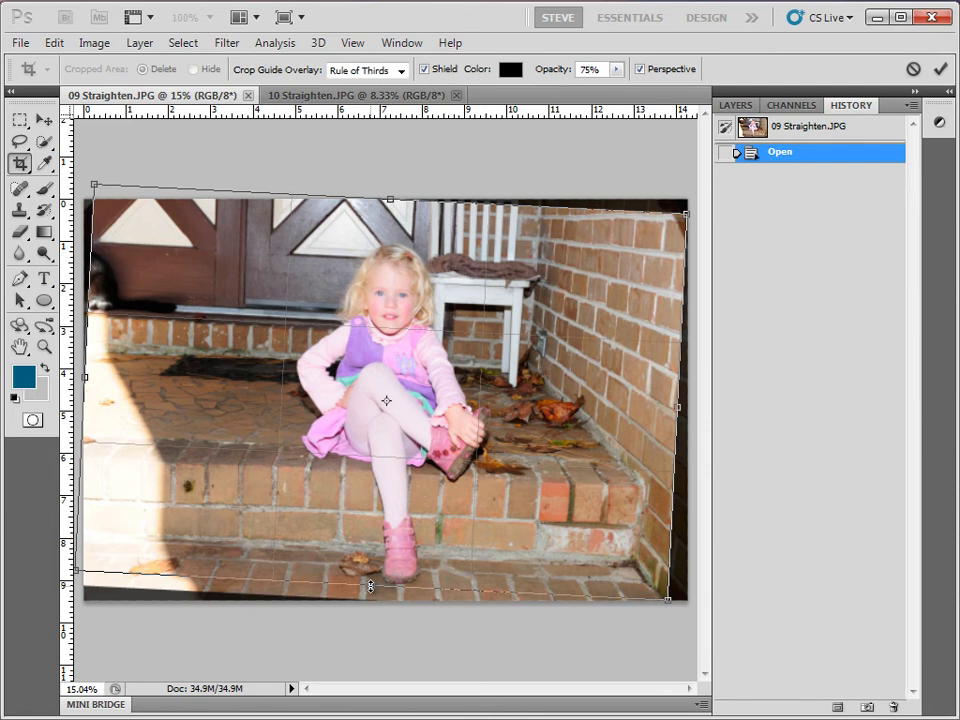
left_click_drag(85, 377, 97, 378)
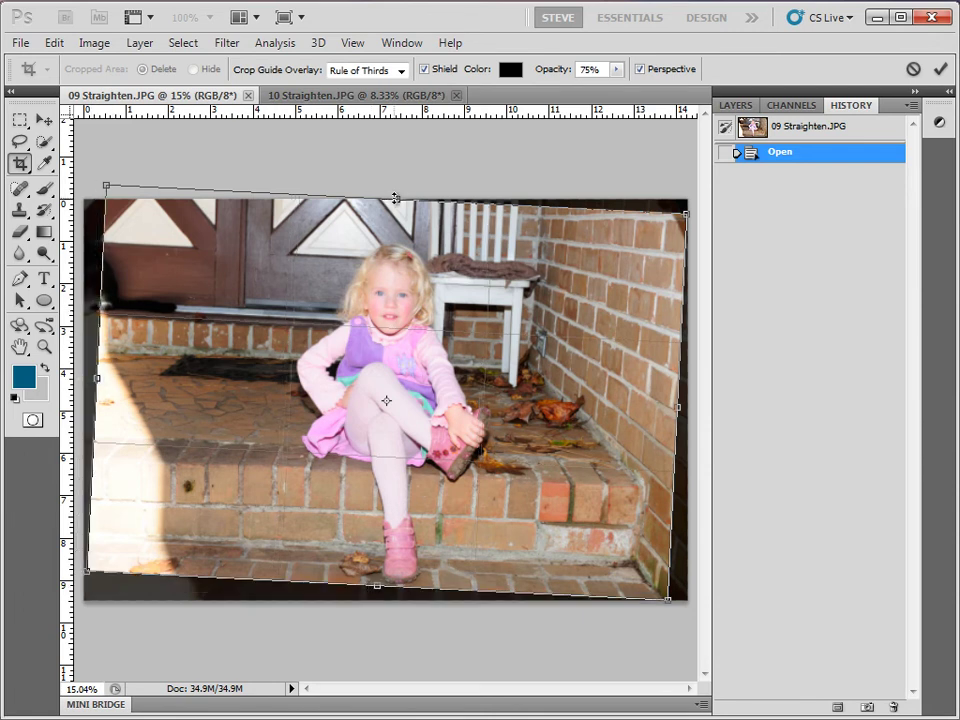
left_click_drag(395, 198, 395, 215)
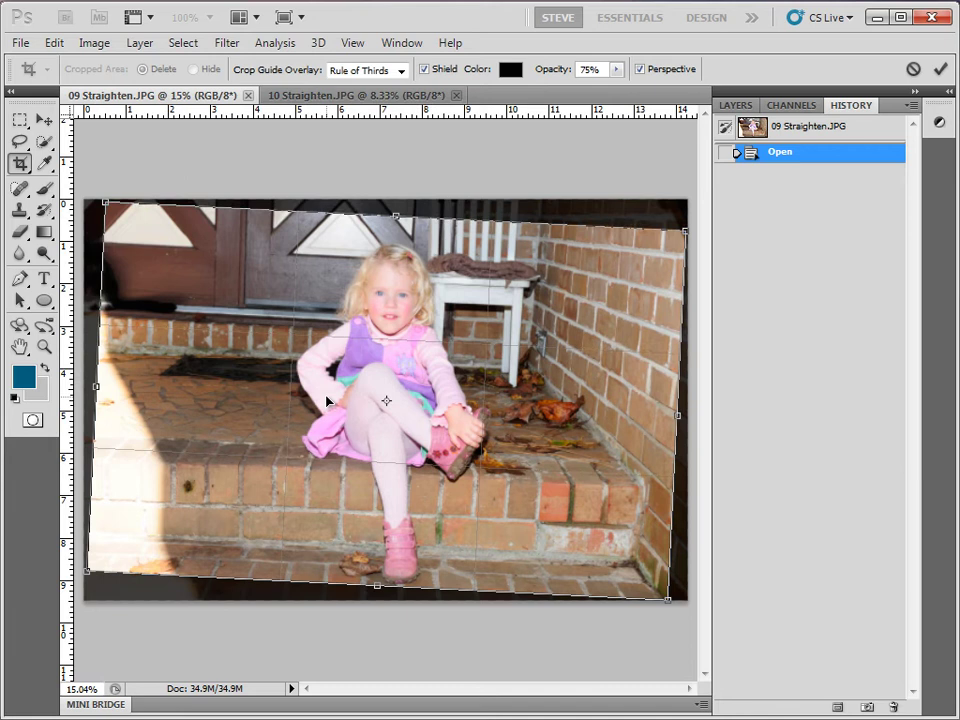
key("Return")
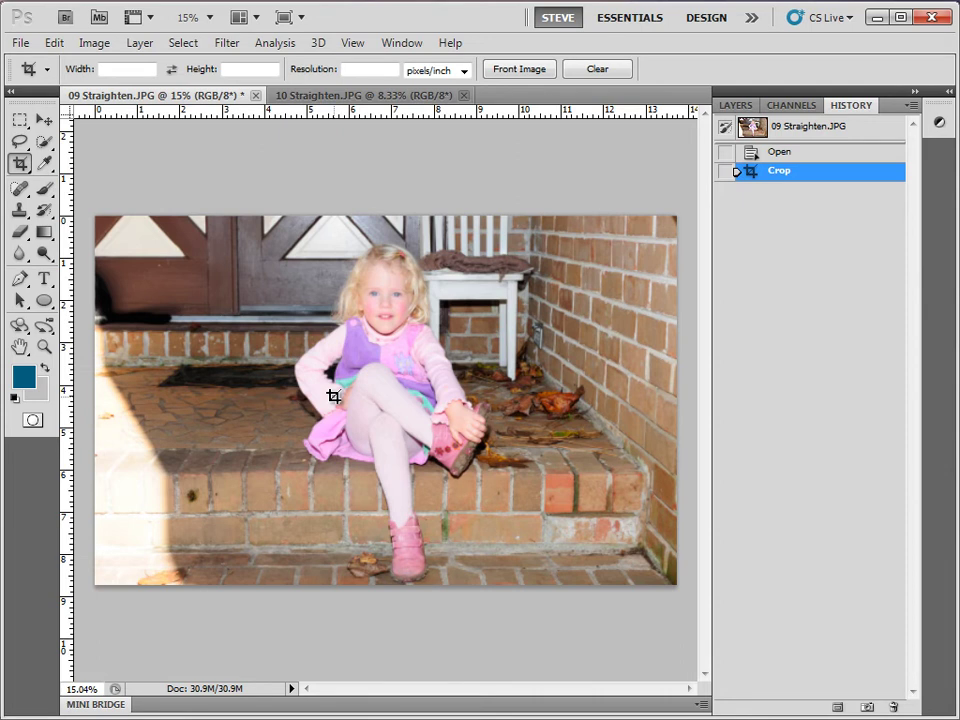
Step: Revert to the original uncropped photo and select the Ruler Tool from the Eyedropper group
key("F12")
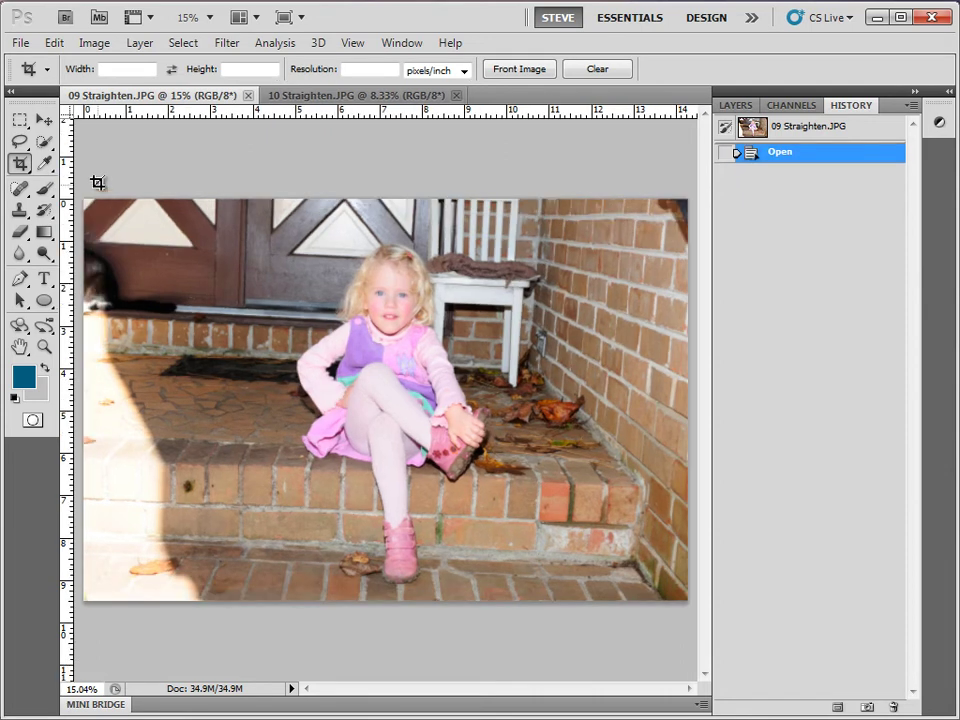
left_click(44, 163)
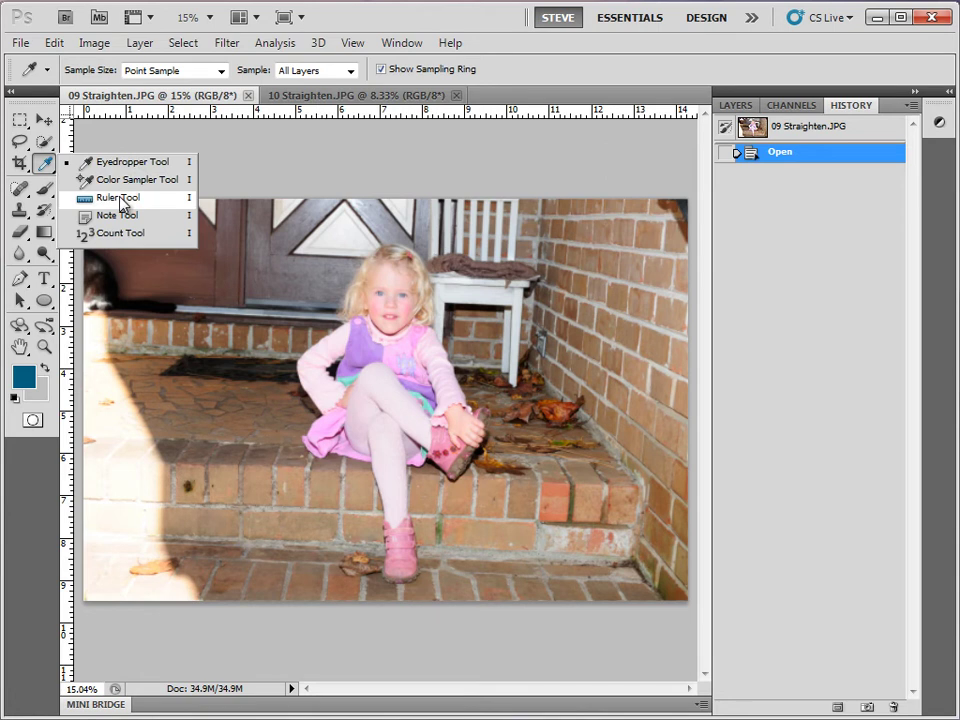
left_click(120, 198)
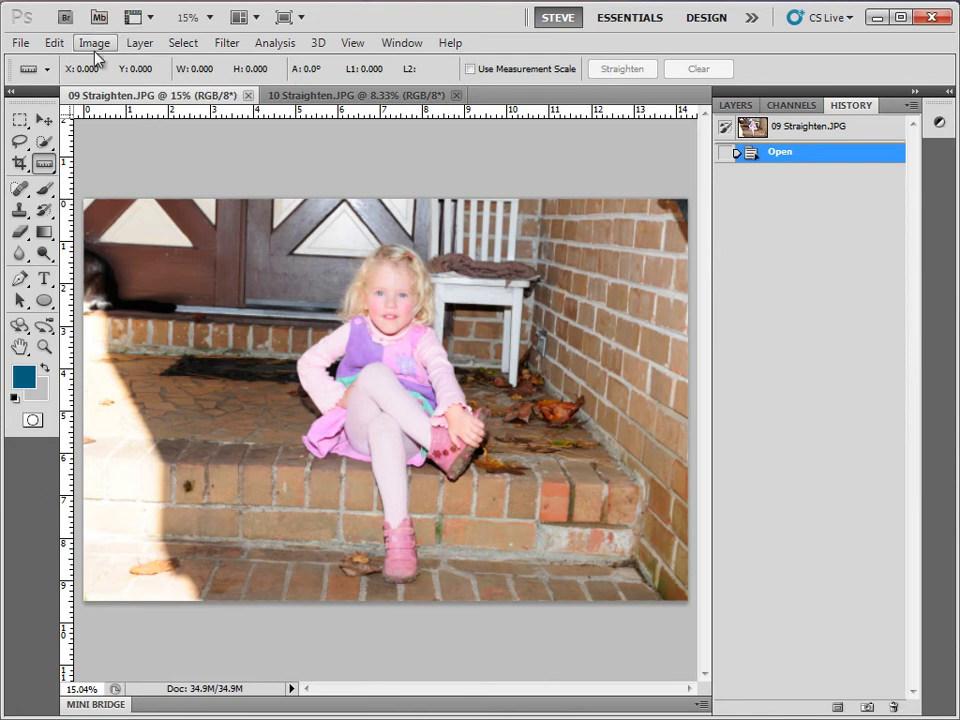
Step: Check the photo's pixel dimensions in Image Size and cancel without changes
left_click(96, 45)
left_click(130, 177)
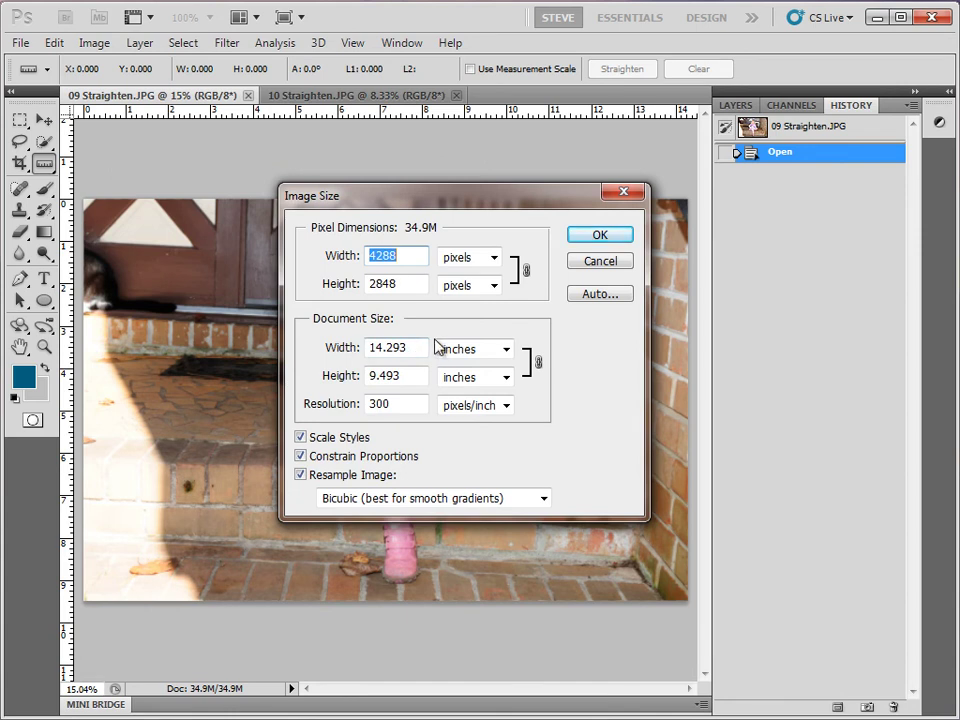
left_click(609, 265)
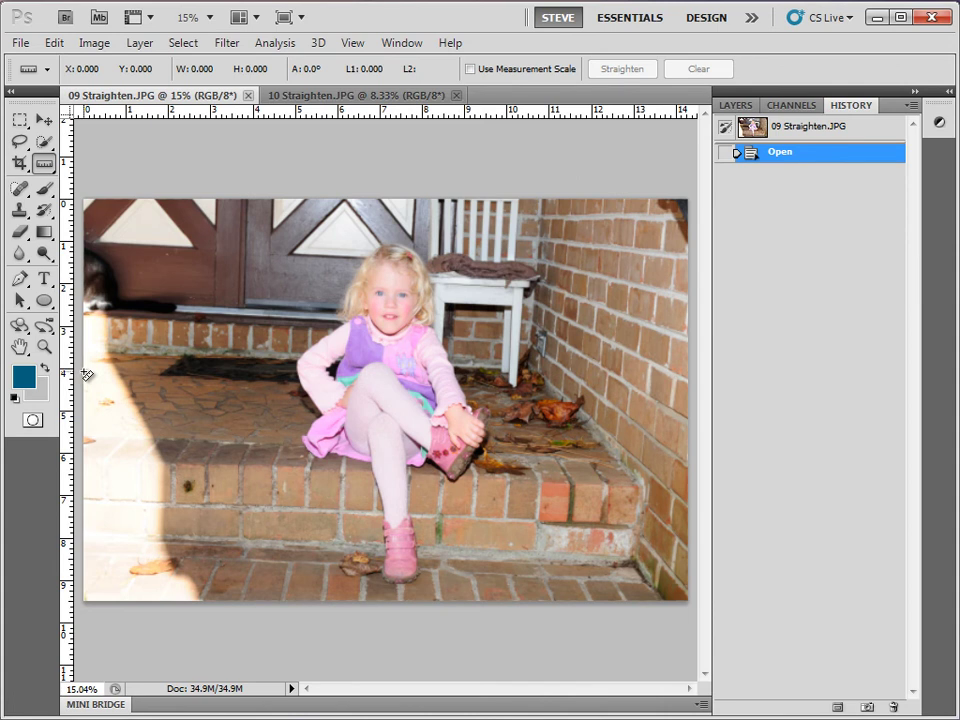
Step: Draw a Ruler line across the photo along the top step edge and apply Straighten
left_click_drag(85, 372, 691, 372)
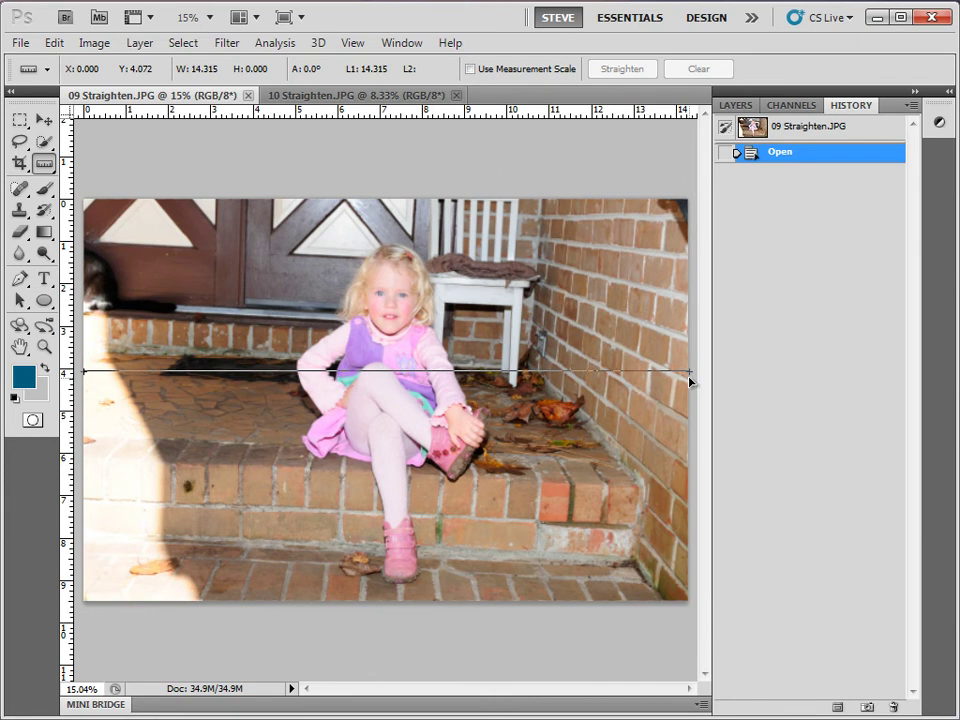
left_click_drag(690, 380, 661, 333)
left_click_drag(690, 357, 687, 359)
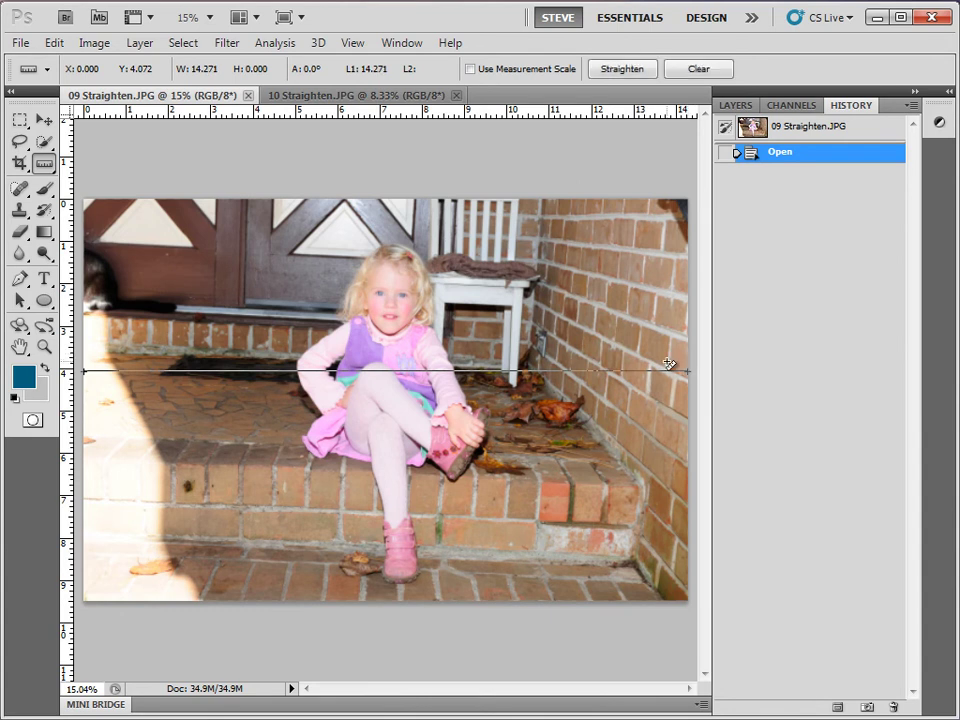
left_click(629, 72)
Step: Replace the ruler line with one along the front step edge, then Straighten to level and crop
left_click(710, 71)
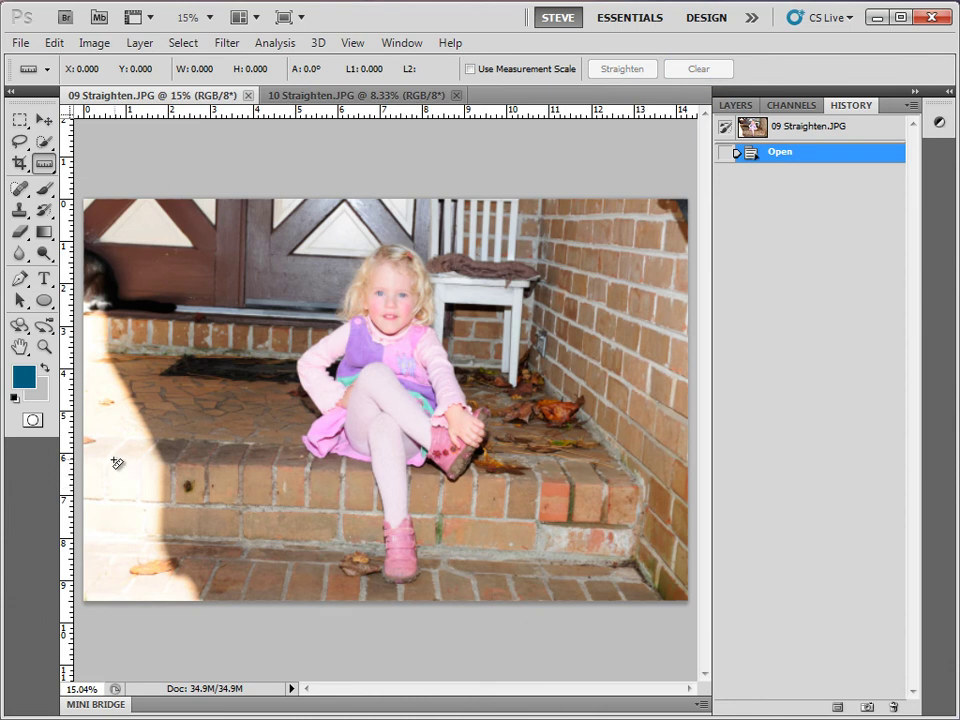
left_click_drag(114, 461, 636, 490)
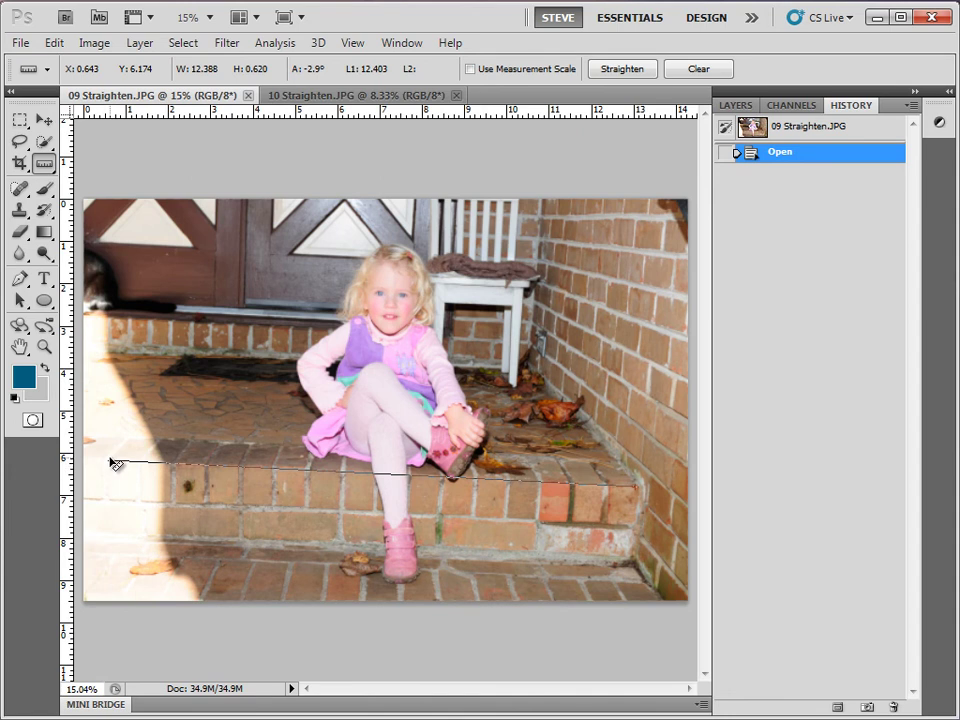
mouse_move(113, 465)
left_mouse_down()
mouse_move(131, 432)
mouse_move(108, 461)
left_mouse_up()
mouse_move(639, 493)
left_mouse_down()
mouse_move(651, 474)
mouse_move(632, 507)
left_mouse_up()
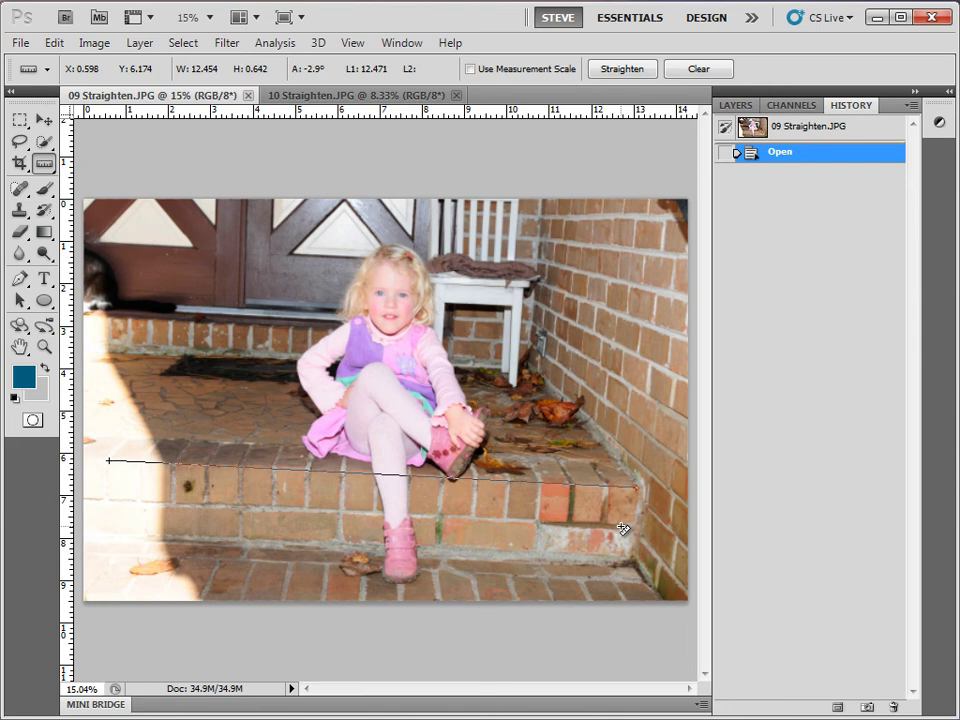
mouse_move(641, 494)
left_mouse_down()
mouse_move(636, 503)
mouse_move(639, 490)
left_mouse_up()
left_click(628, 68)
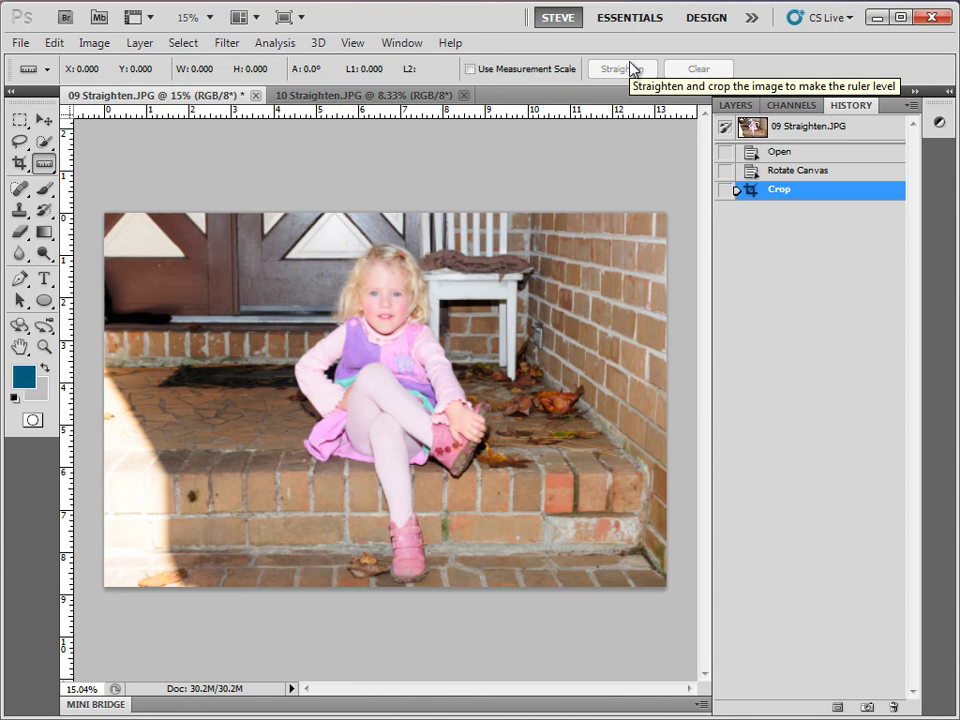
left_click(786, 171)
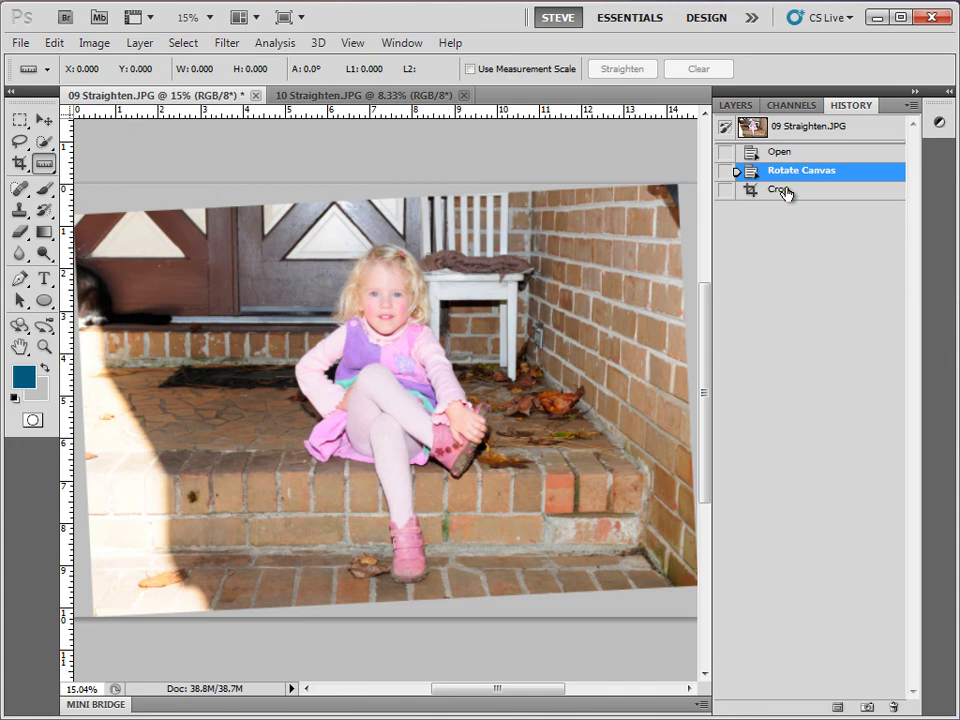
left_click(786, 193)
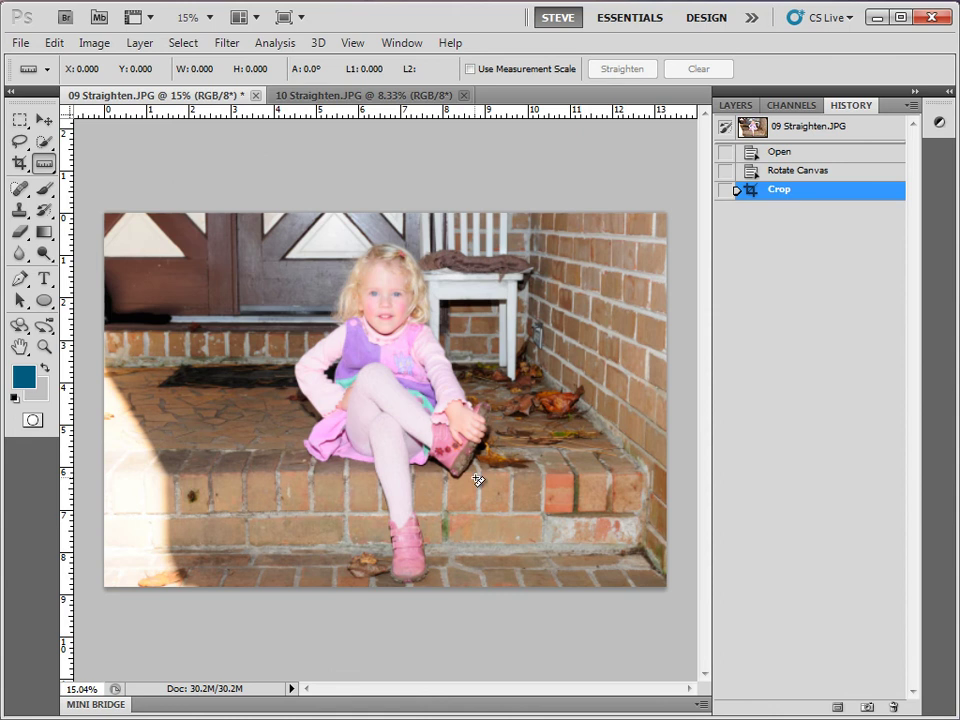
Step: On 10 Straighten, fit the view, measure the step edge (-25.6°) with the Ruler, and Straighten
left_click(369, 95)
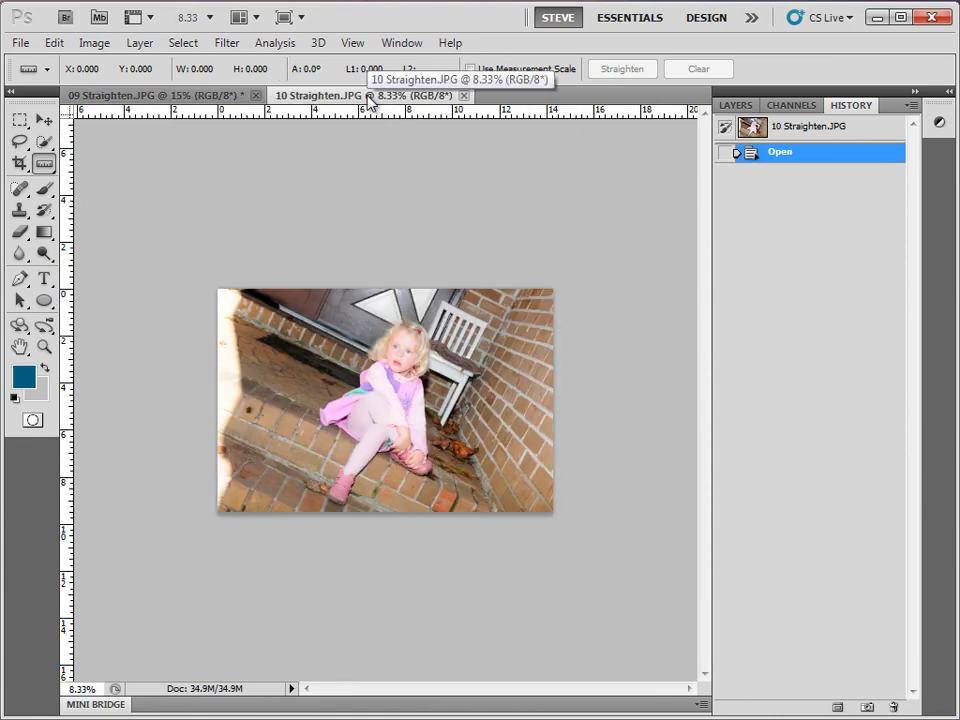
double_click(20, 346)
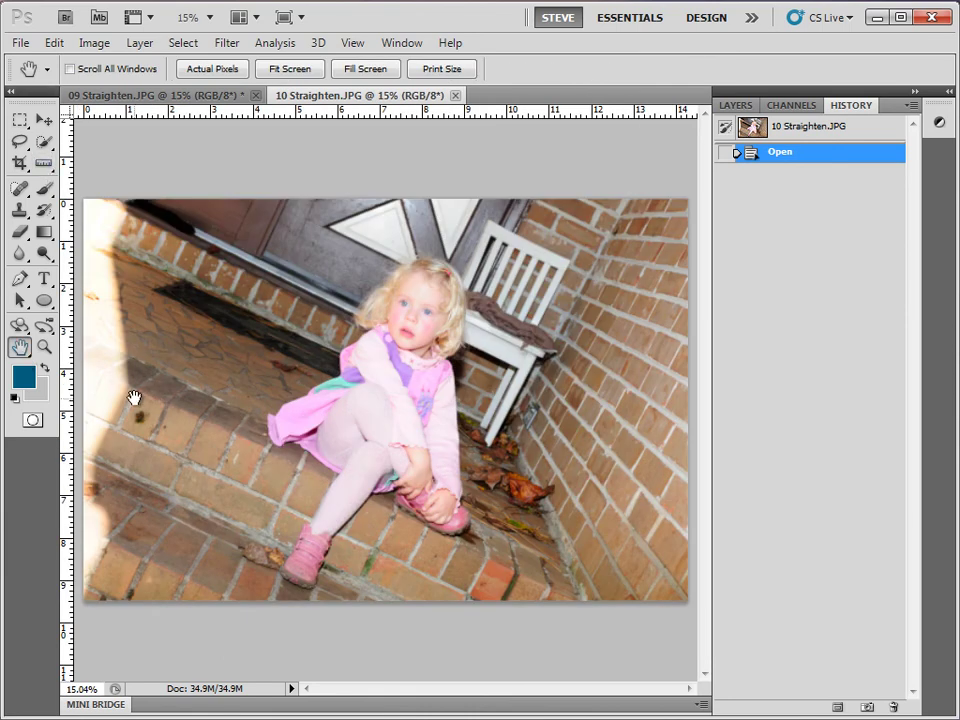
left_click(44, 163)
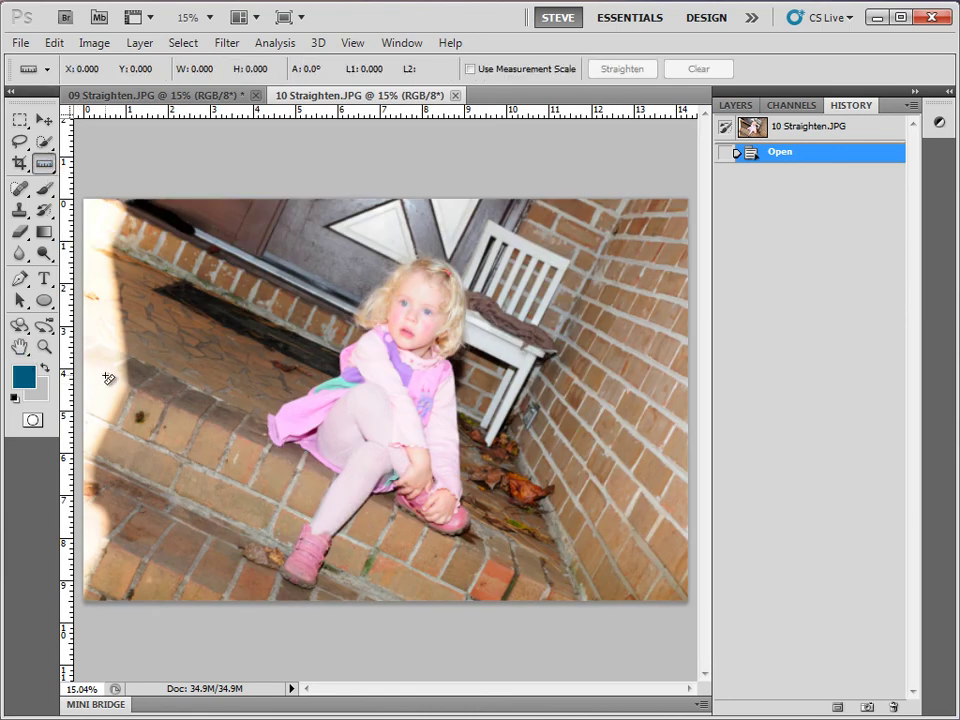
left_click_drag(105, 376, 142, 393)
left_click_drag(215, 424, 554, 594)
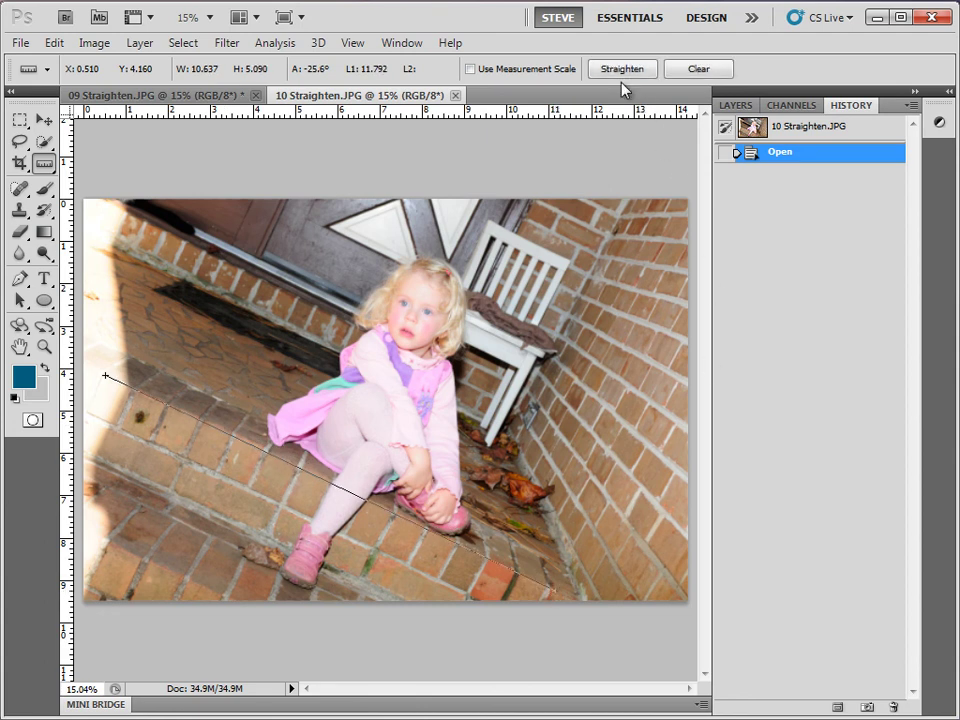
left_click(617, 70)
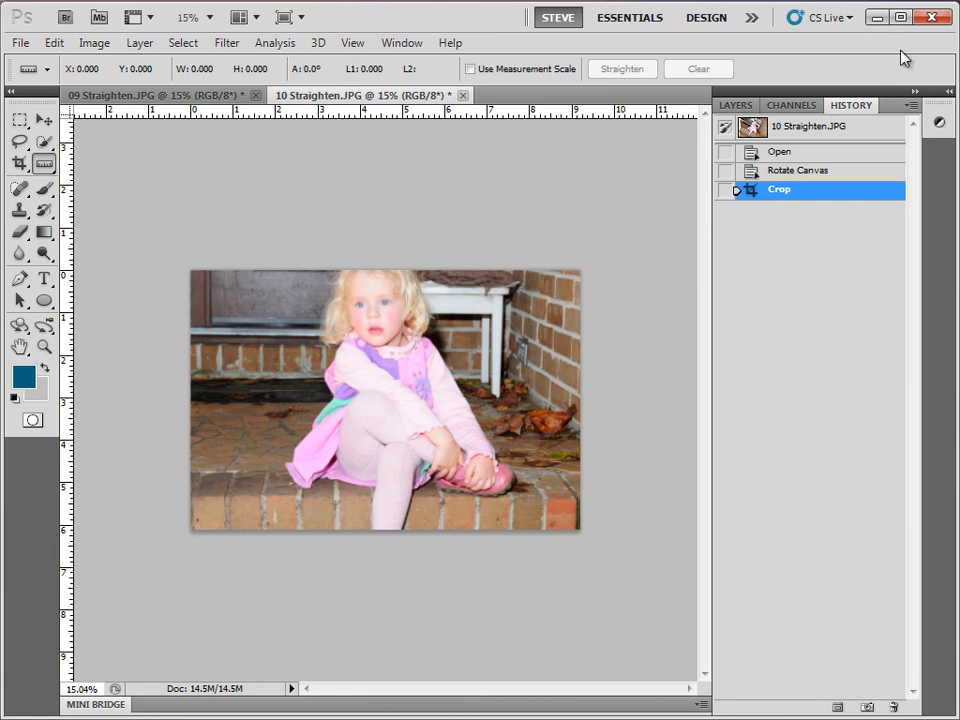
Step: Compare the Rotate Canvas and Crop history states, then revert 10 Straighten to Open
left_click(825, 176)
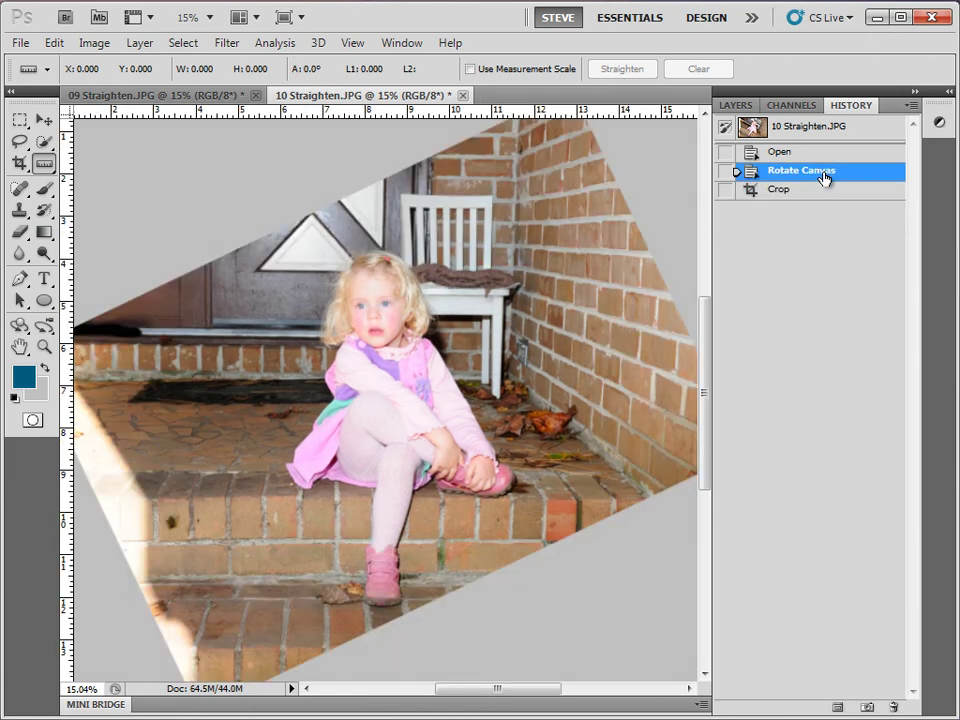
left_click(822, 193)
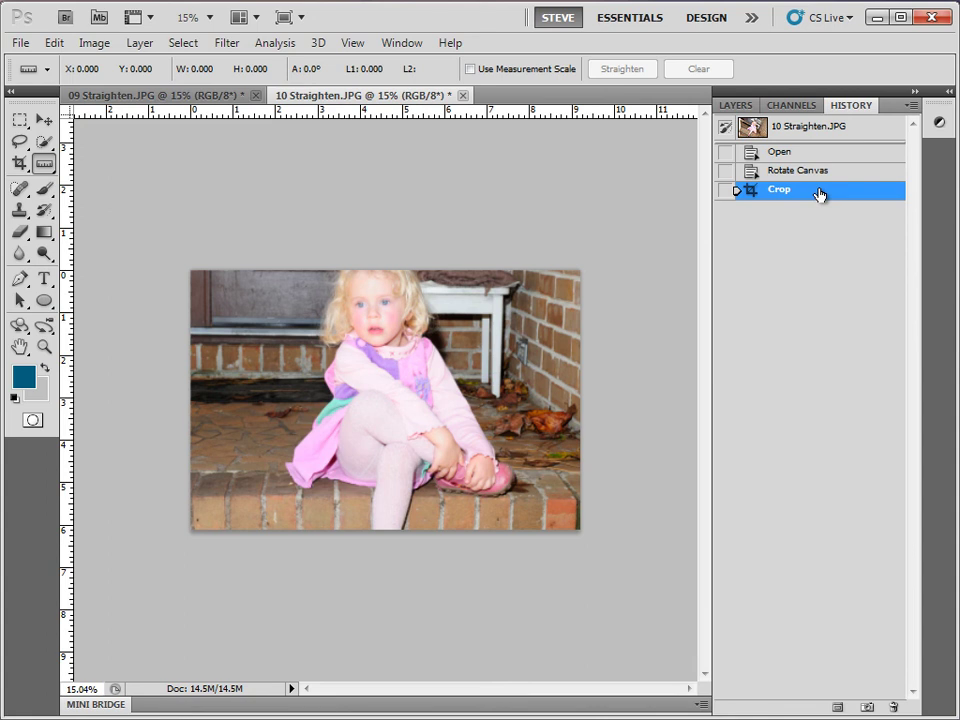
left_click(798, 152)
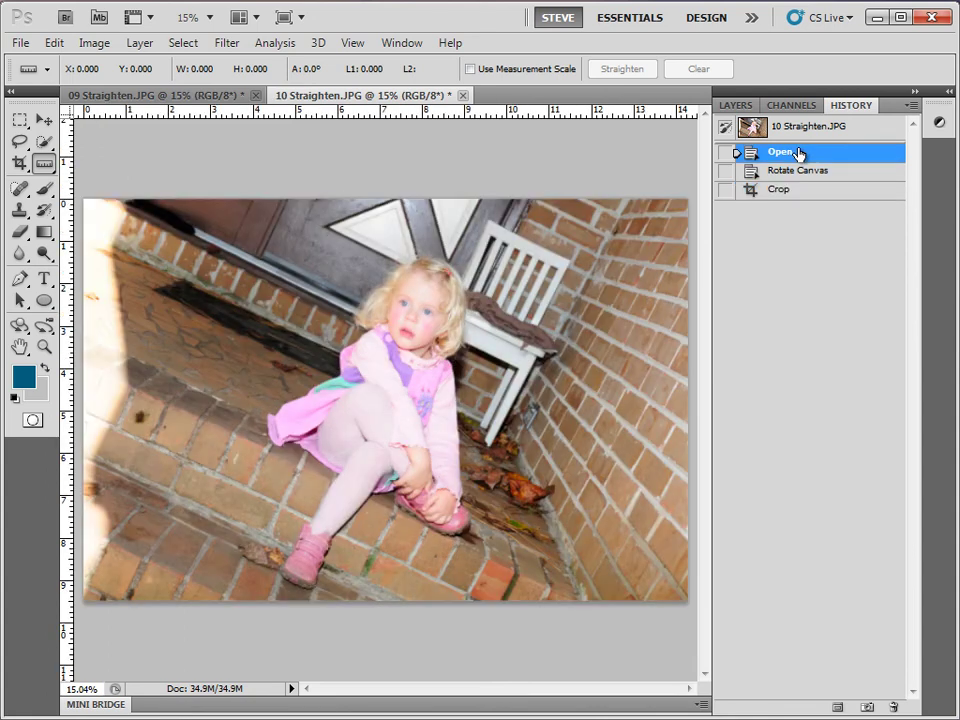
Step: Draw a Crop box over the photo and rotate it to match the steps
left_click(19, 164)
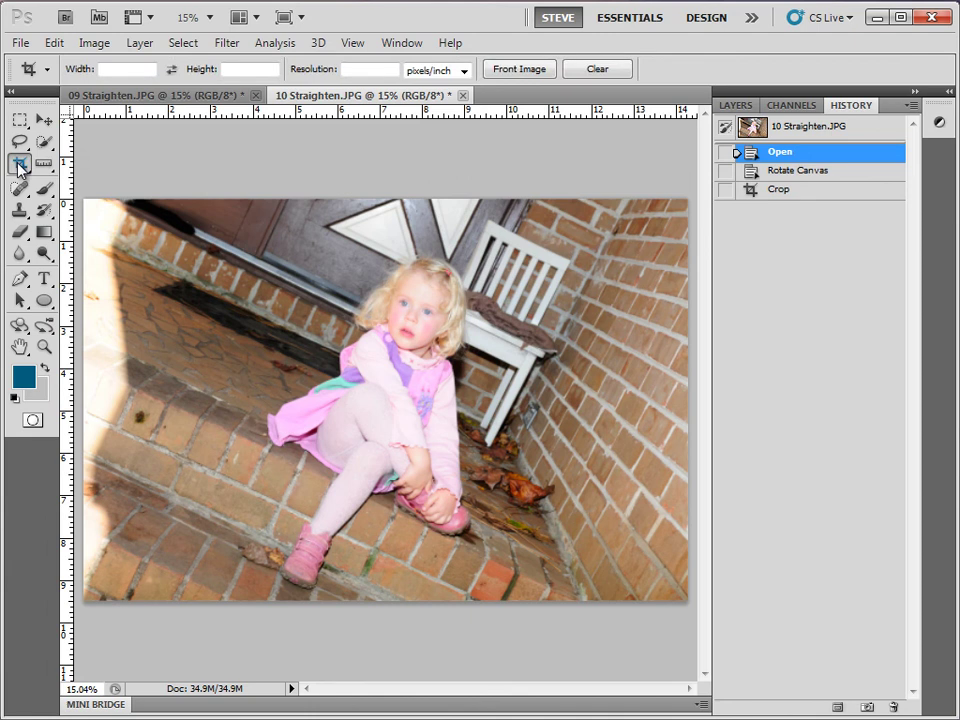
left_click_drag(84, 175, 527, 693)
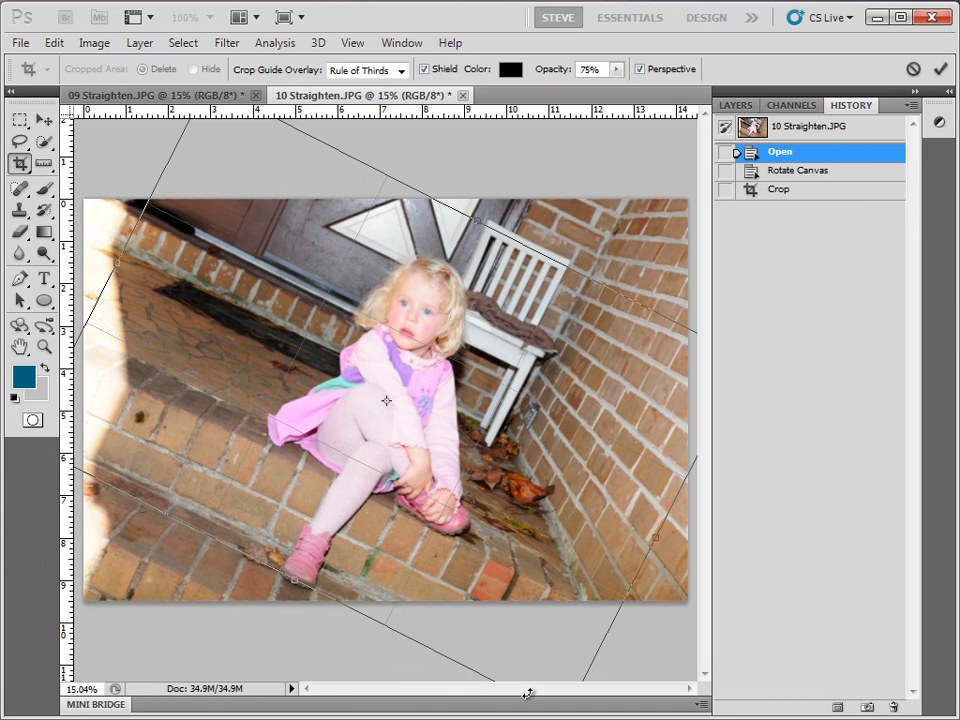
left_click_drag(295, 578, 342, 492)
mouse_move(645, 641)
left_mouse_down()
mouse_move(656, 636)
mouse_move(651, 645)
left_mouse_up()
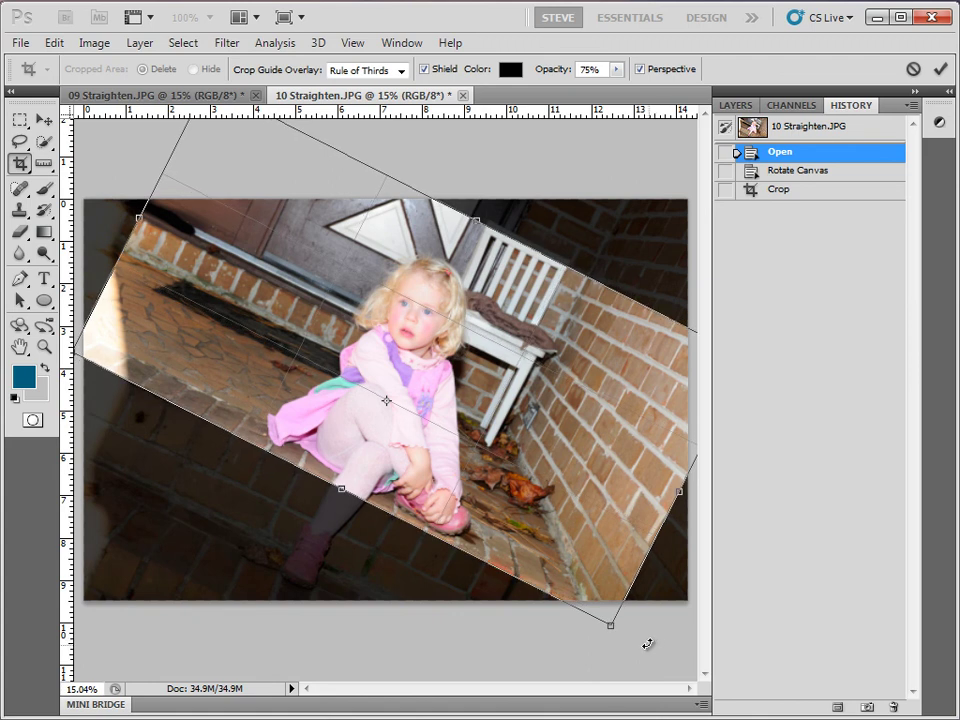
Step: Adjust the rotated crop box's edges to a level portrait frame and commit the crop
left_click_drag(341, 490, 288, 574)
left_click_drag(657, 535, 516, 488)
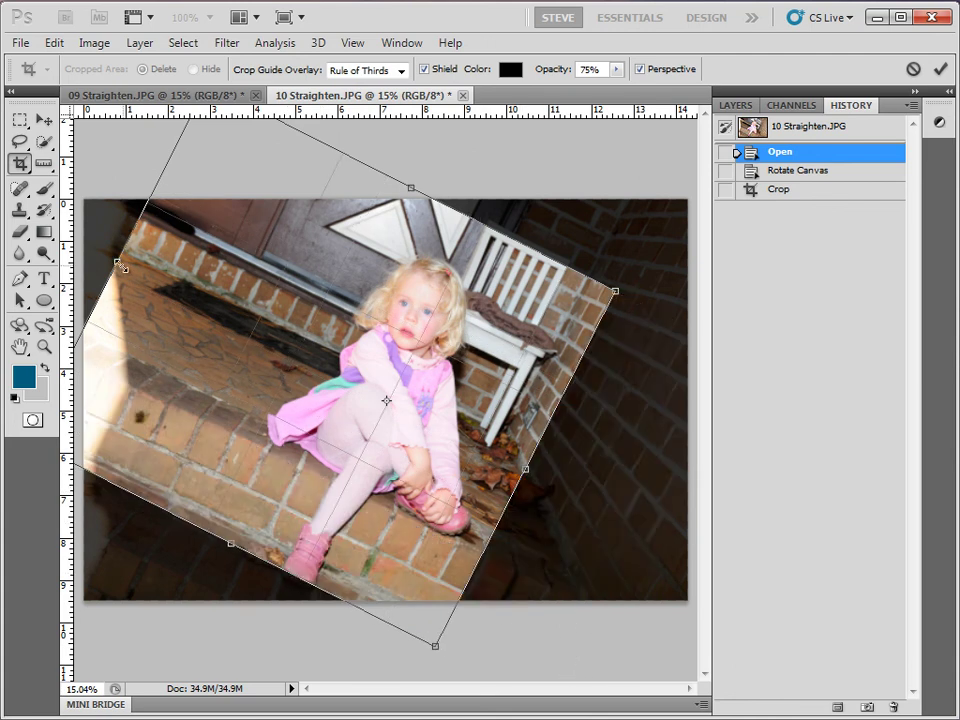
left_click_drag(118, 264, 268, 339)
left_click_drag(487, 226, 473, 259)
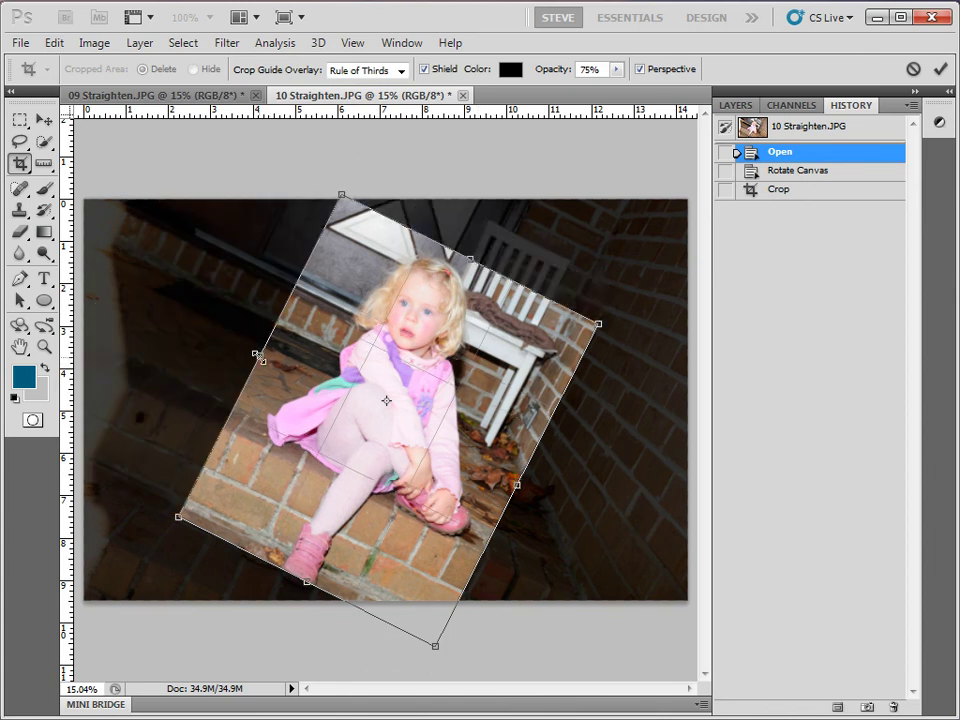
left_click_drag(261, 355, 264, 358)
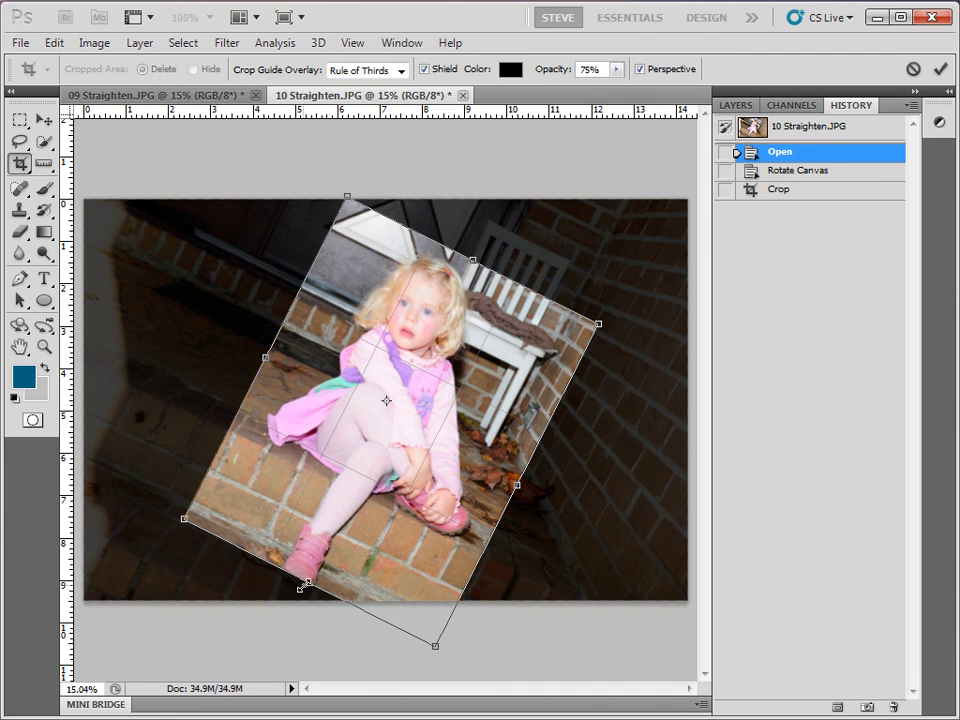
left_click_drag(309, 582, 334, 533)
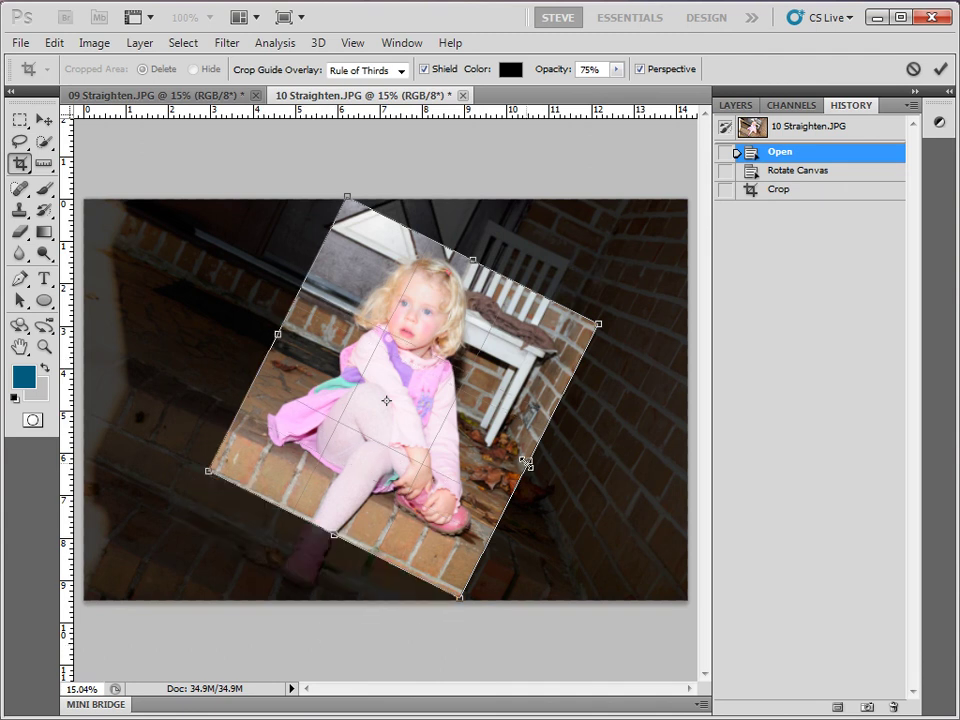
left_click_drag(527, 463, 521, 459)
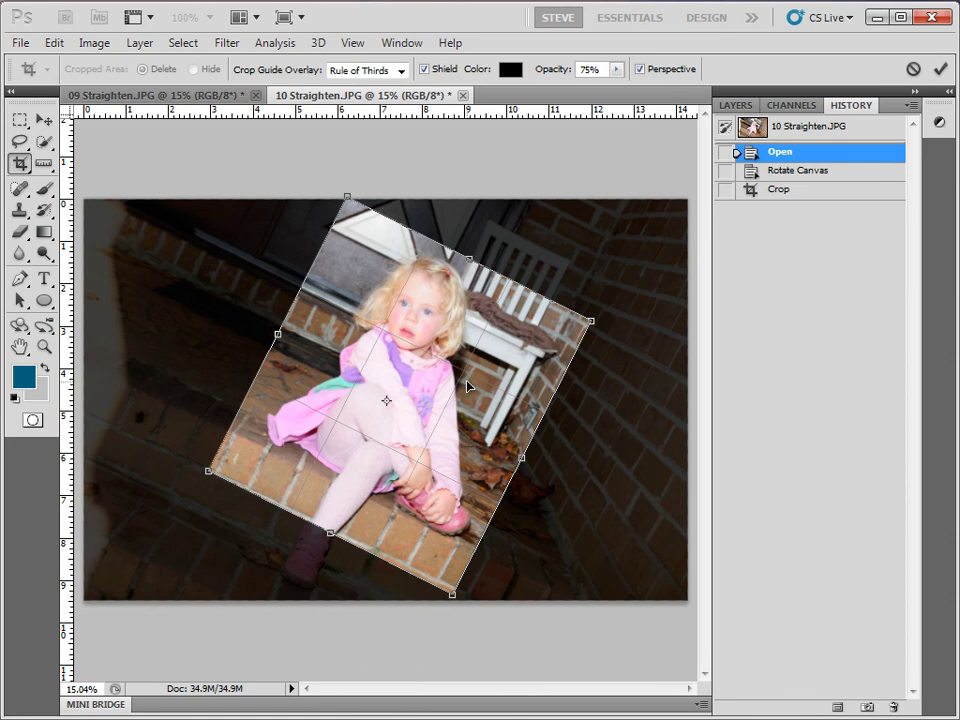
key("Return")
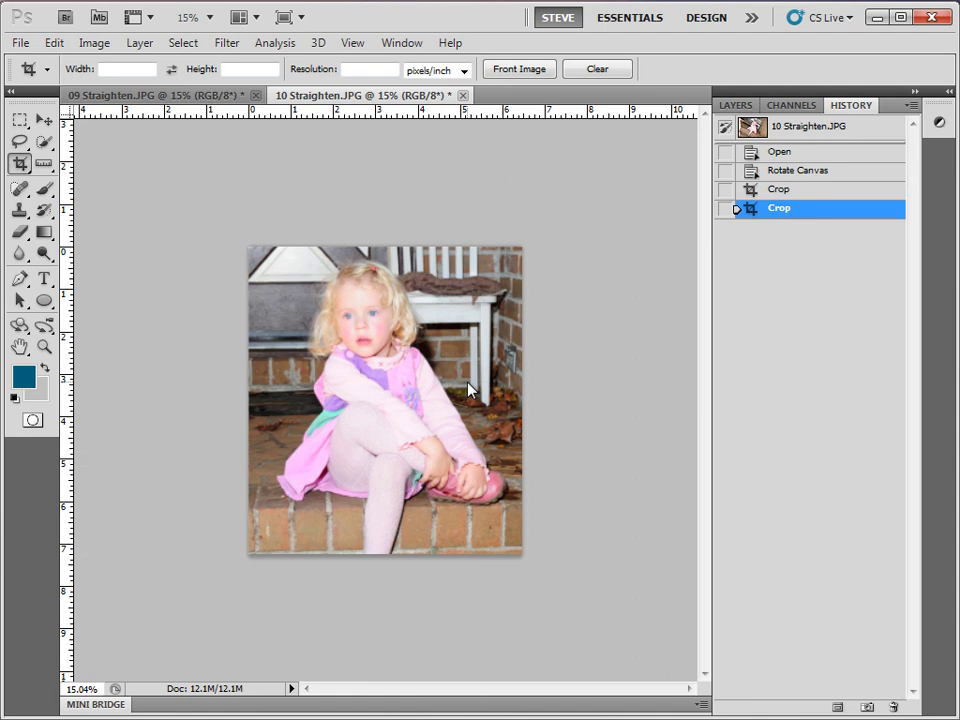
Step: Switch back to 09 Straighten and revert it to its Open state in History
left_click(138, 96)
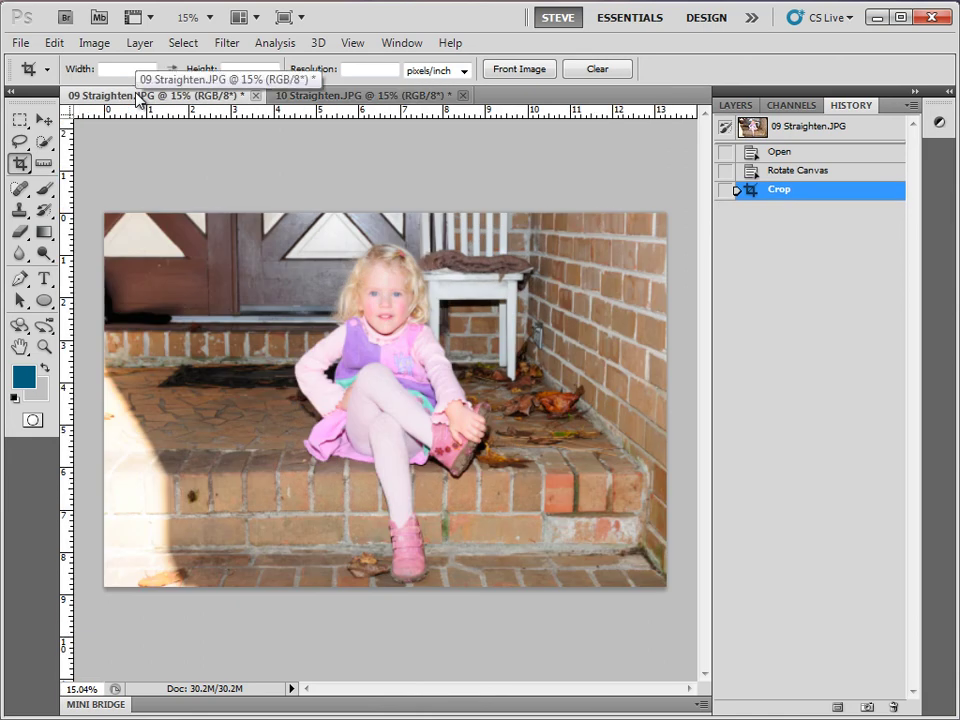
left_click(44, 163)
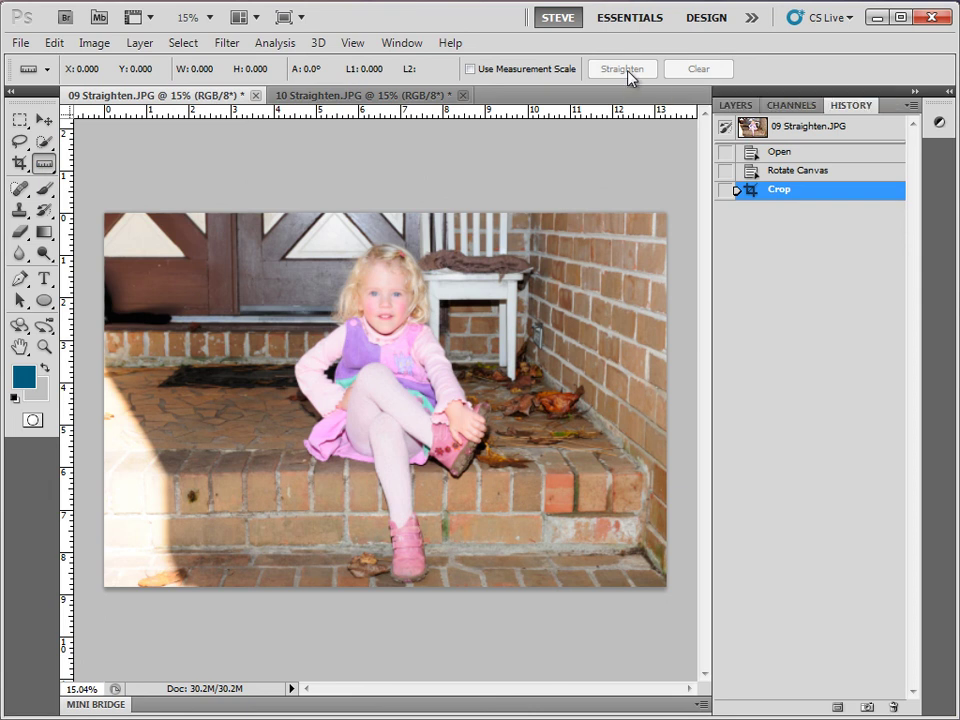
left_click(793, 152)
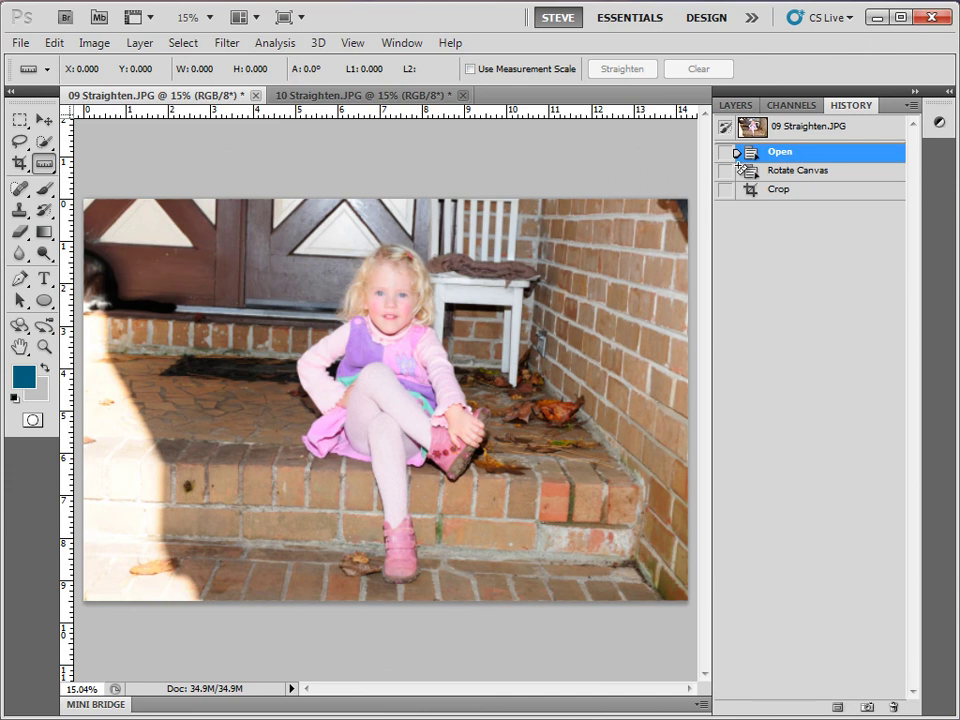
left_click(20, 164)
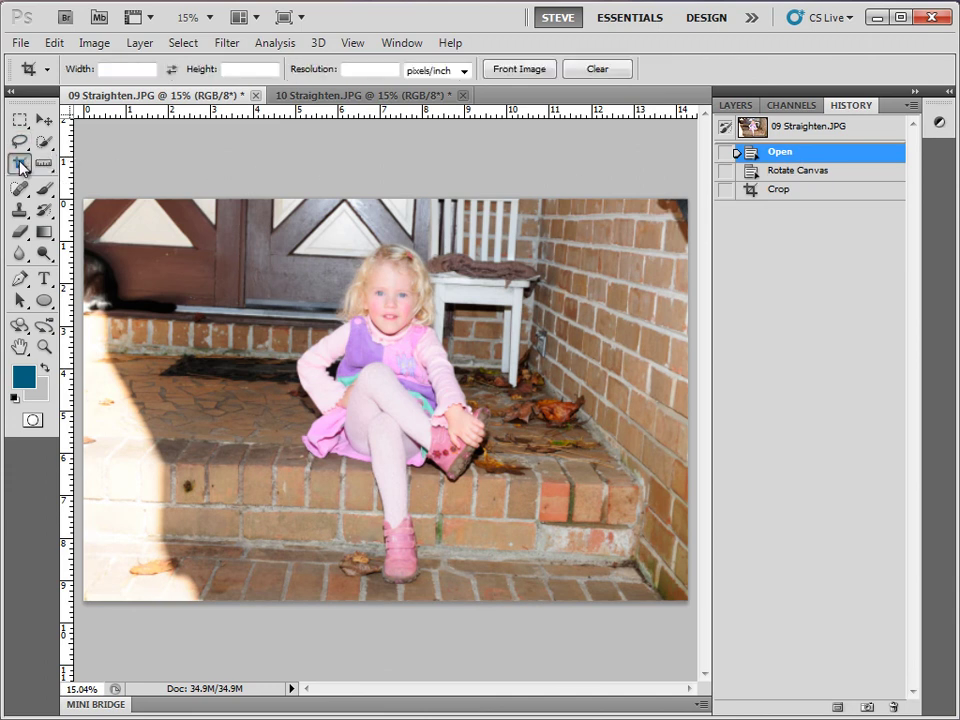